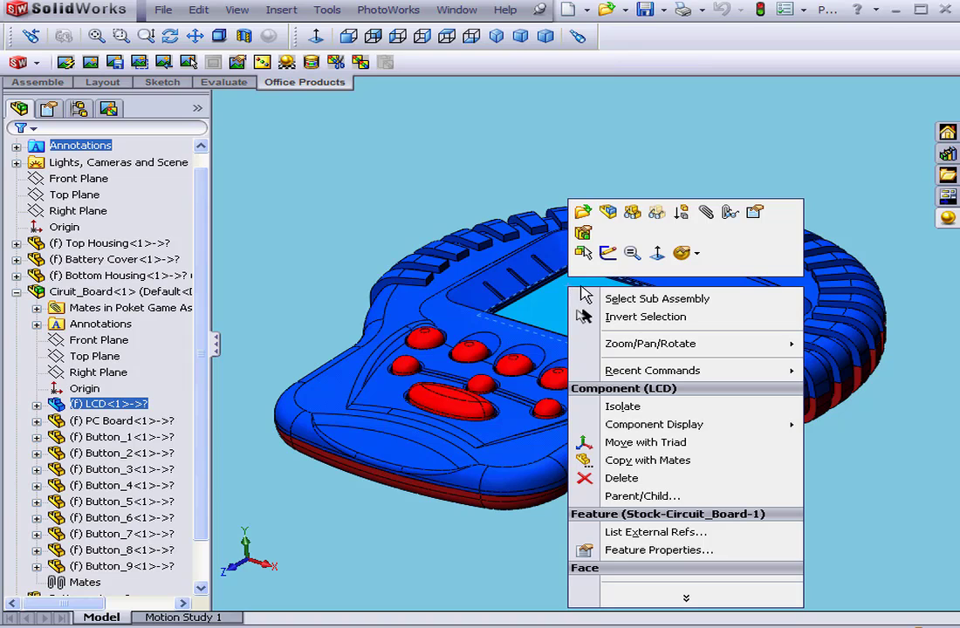
# - Open the LCD component as its own part and apply LCD.jpg from the _Images folder as a decal on its top face
pyautogui.click(583, 212)
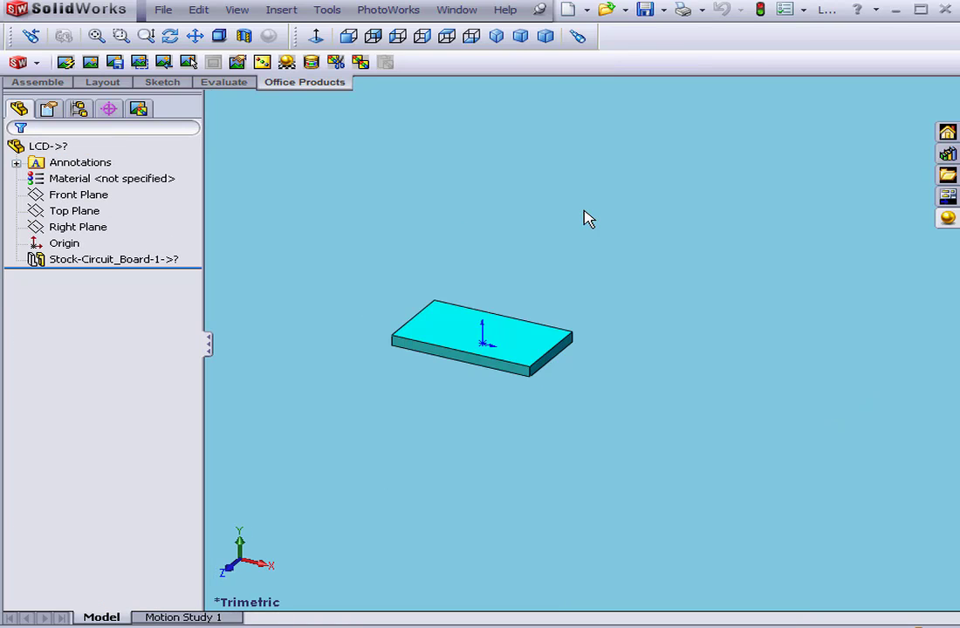
pyautogui.click(533, 345)
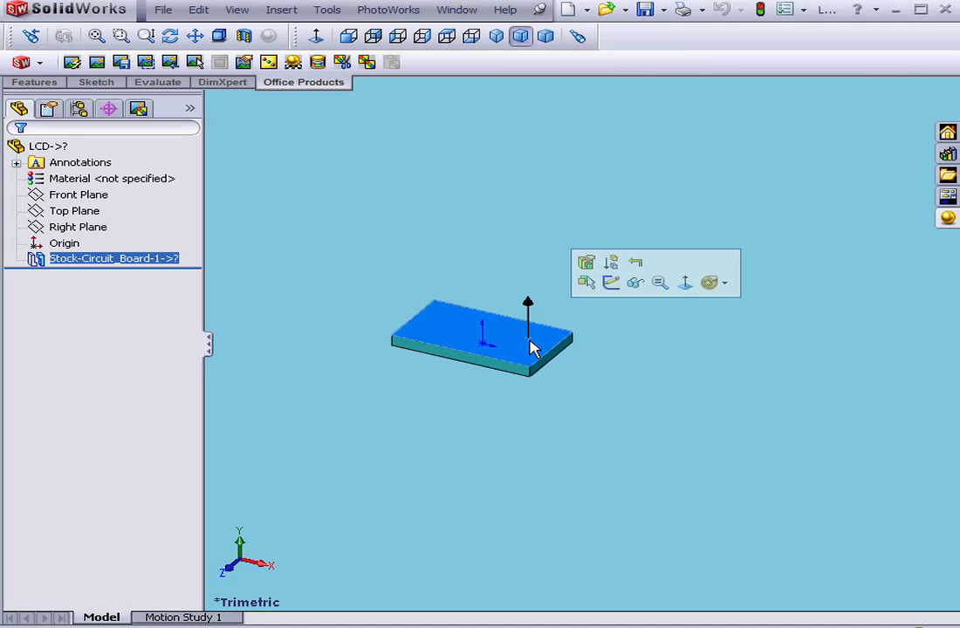
pyautogui.click(317, 62)
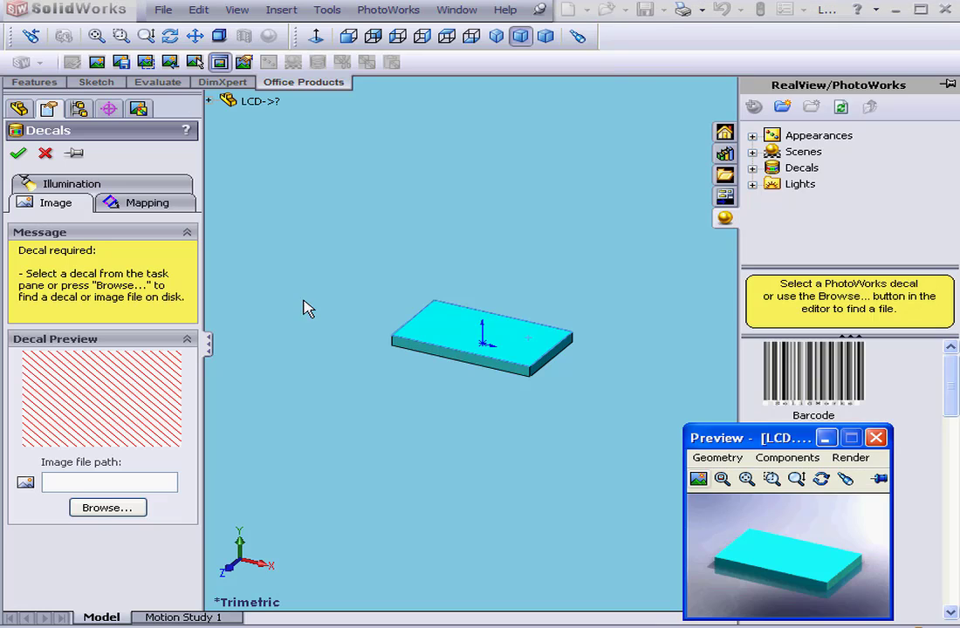
pyautogui.click(110, 509)
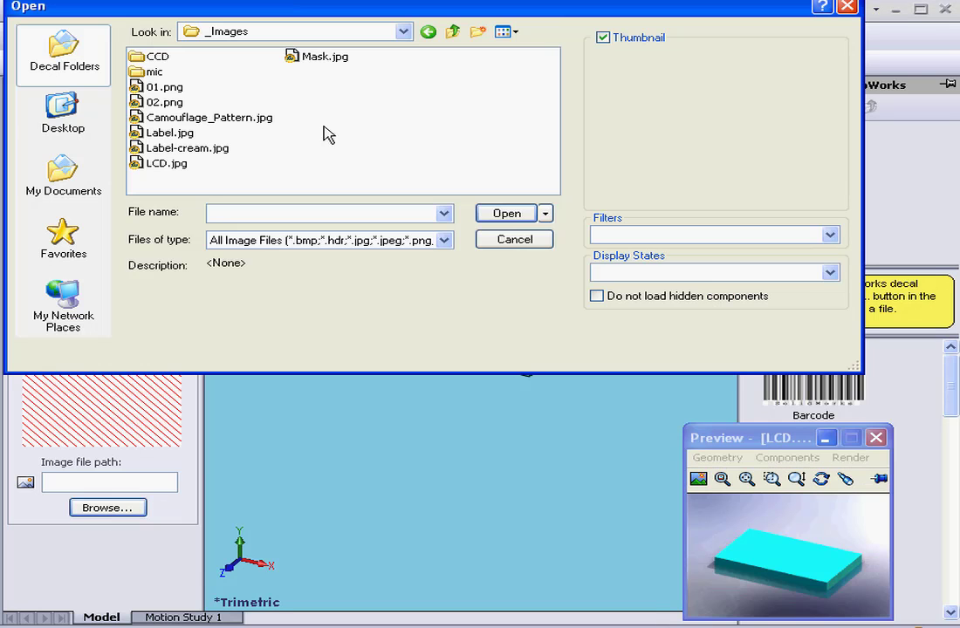
pyautogui.click(165, 163)
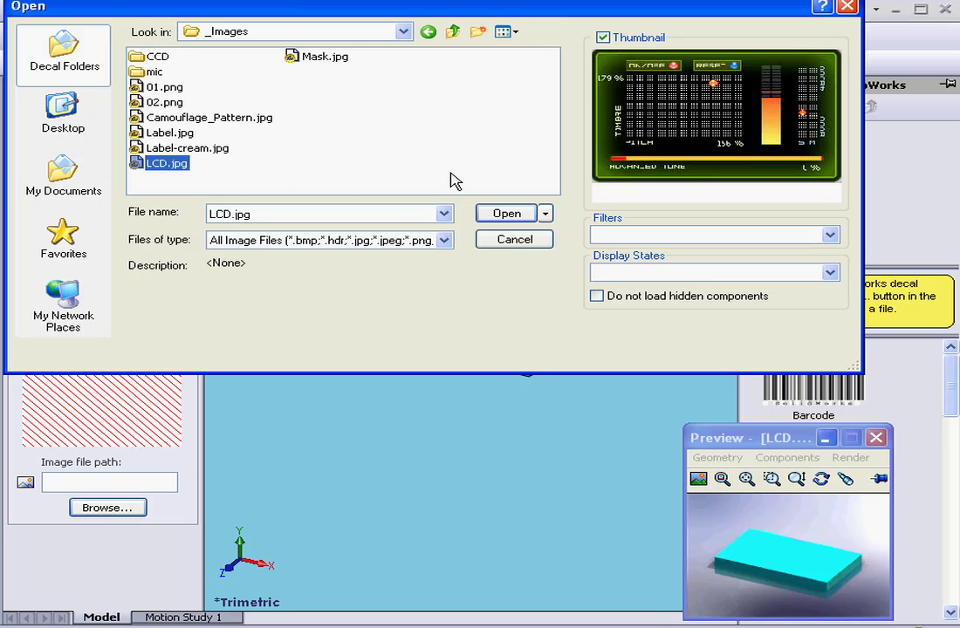
pyautogui.click(507, 214)
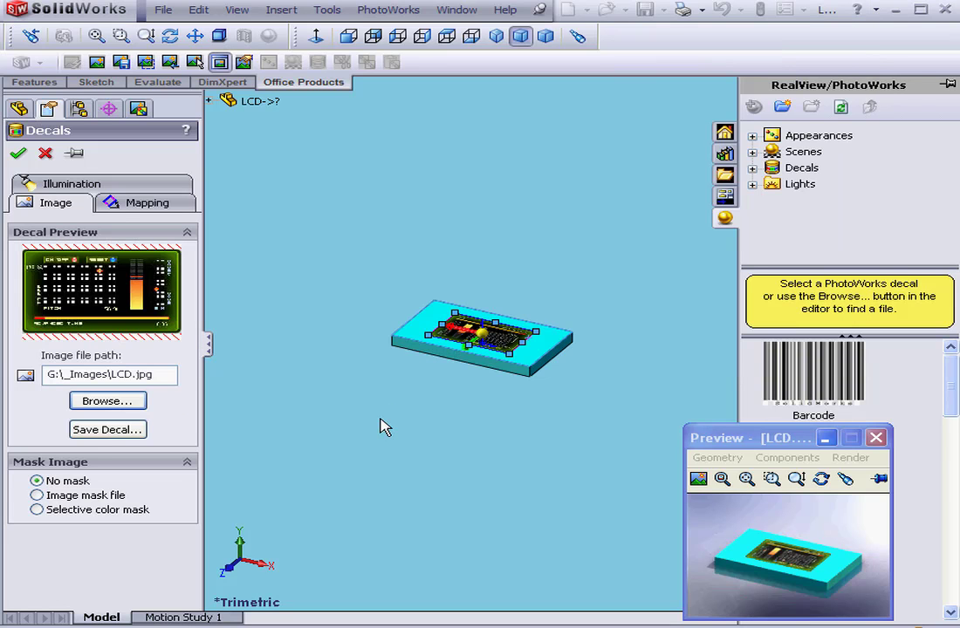
# - Use Label mapping for the decal, fit its width and height to the selected face, and accept the decal
pyautogui.click(160, 206)
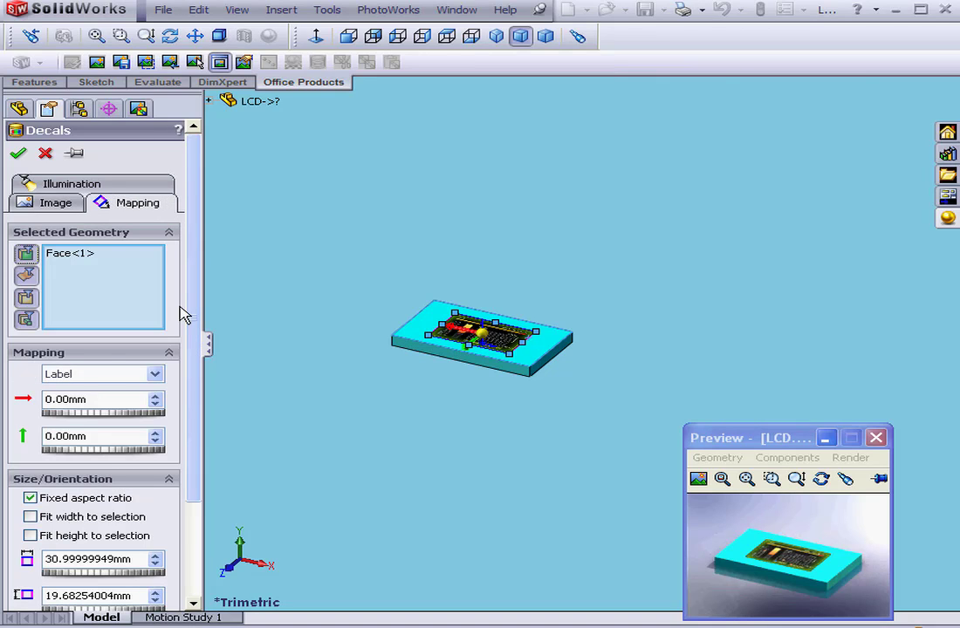
pyautogui.click(155, 376)
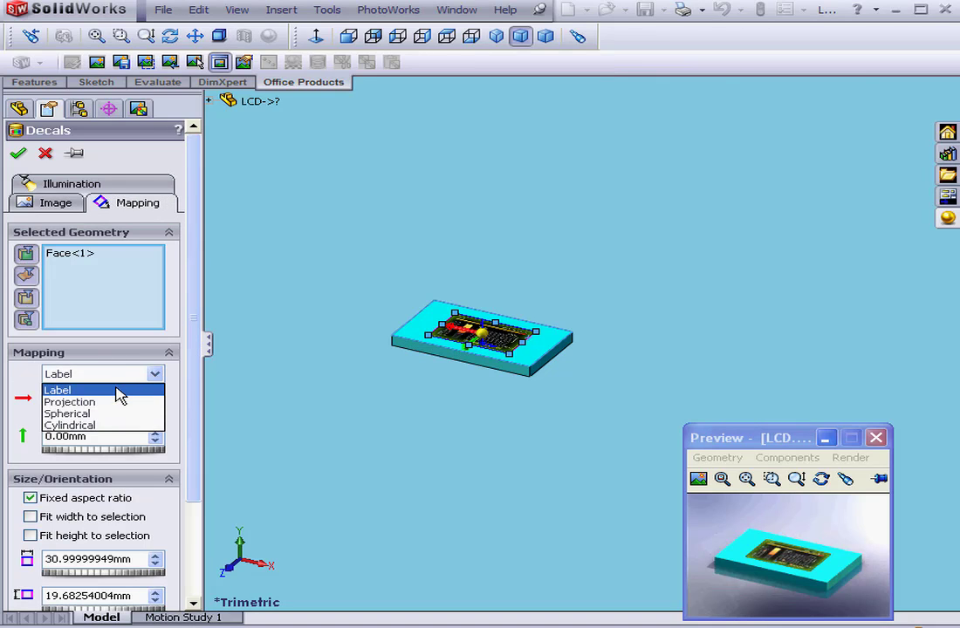
pyautogui.click(120, 392)
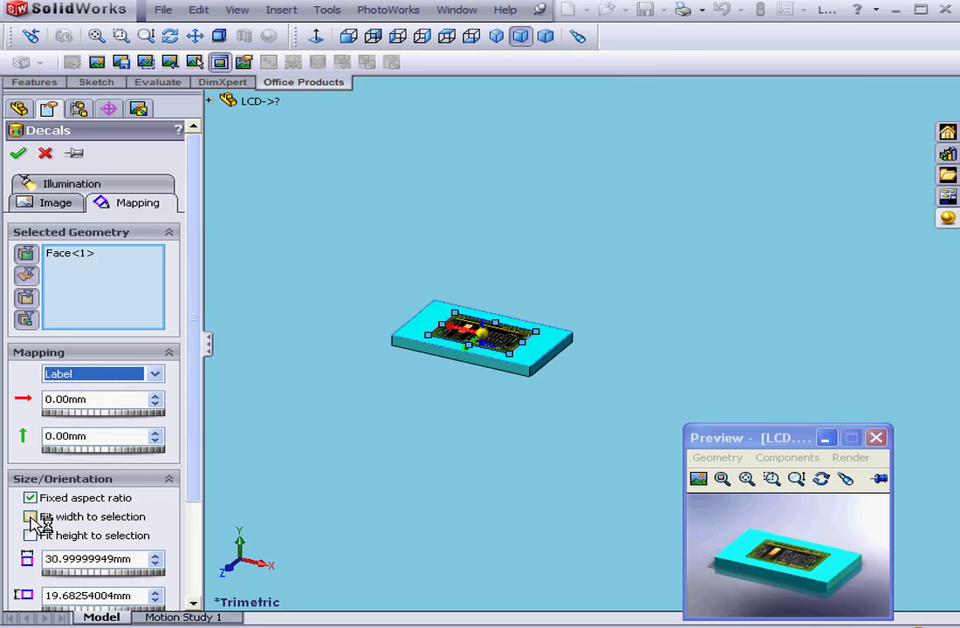
pyautogui.click(31, 517)
pyautogui.click(31, 536)
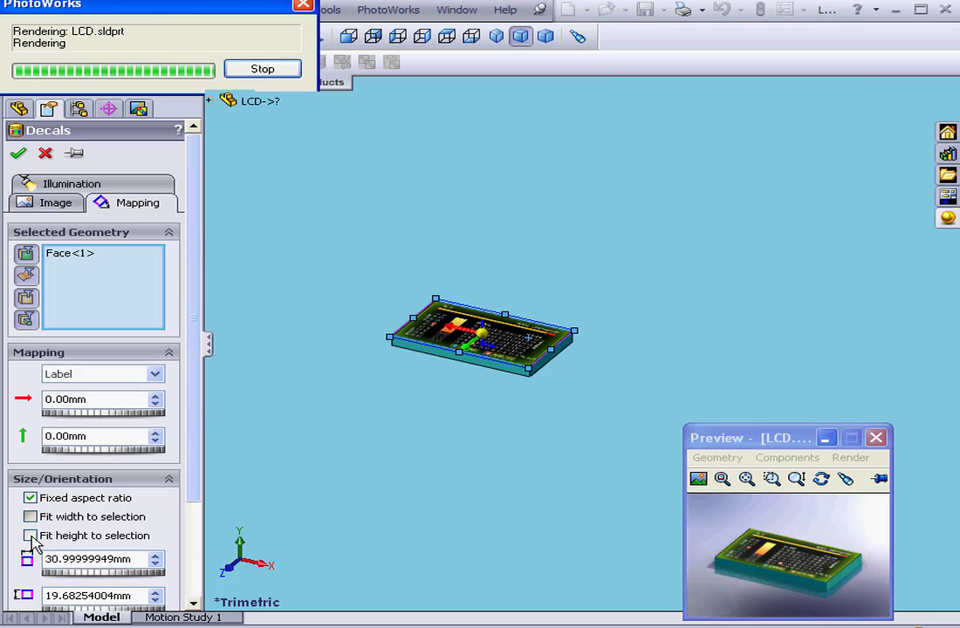
pyautogui.click(31, 536)
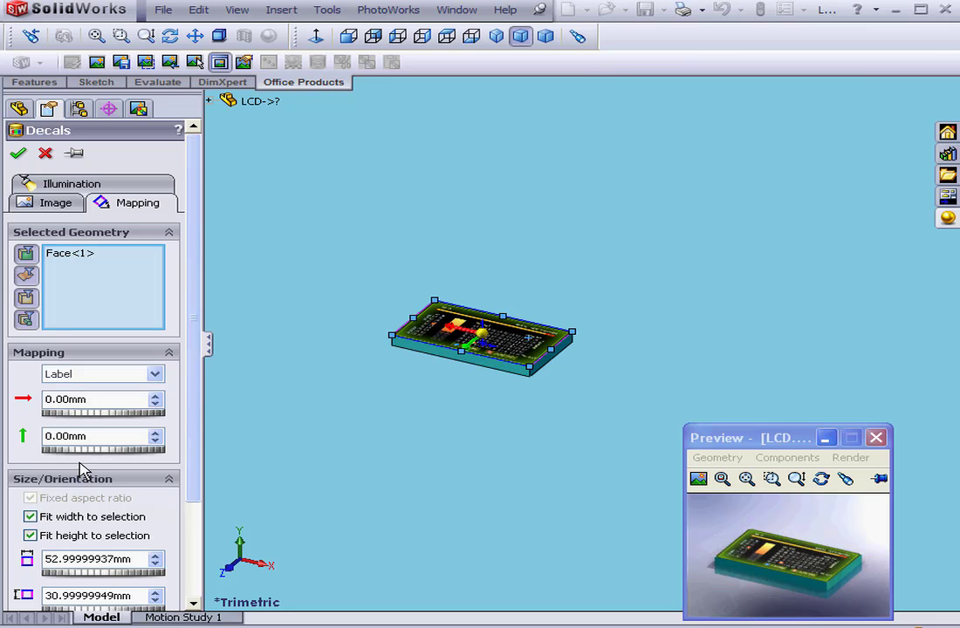
pyautogui.click(145, 35)
pyautogui.moveTo(400, 300); pyautogui.dragTo(398, 248)
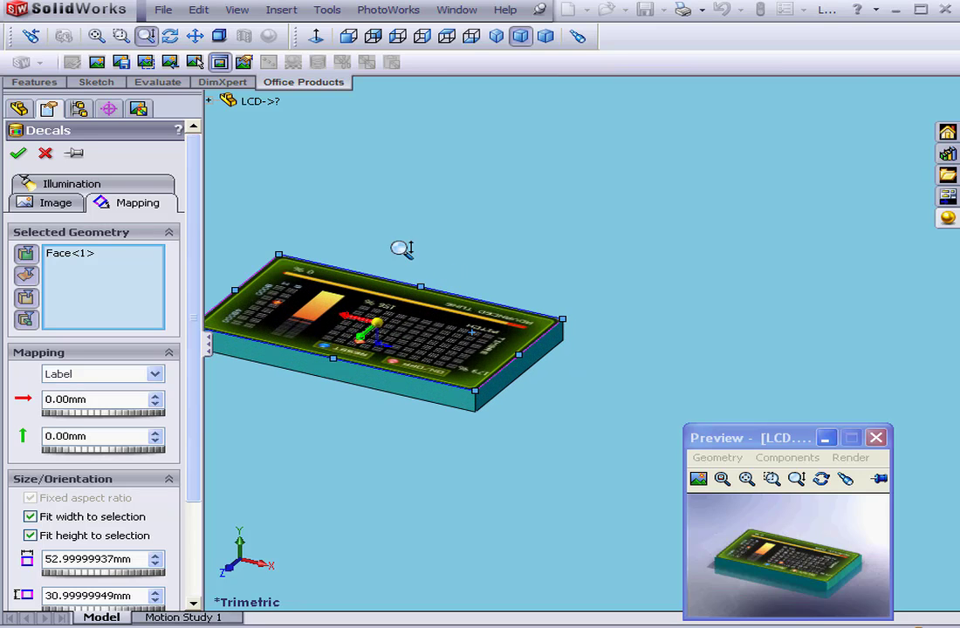
pyautogui.click(194, 35)
pyautogui.moveTo(343, 295); pyautogui.dragTo(474, 301)
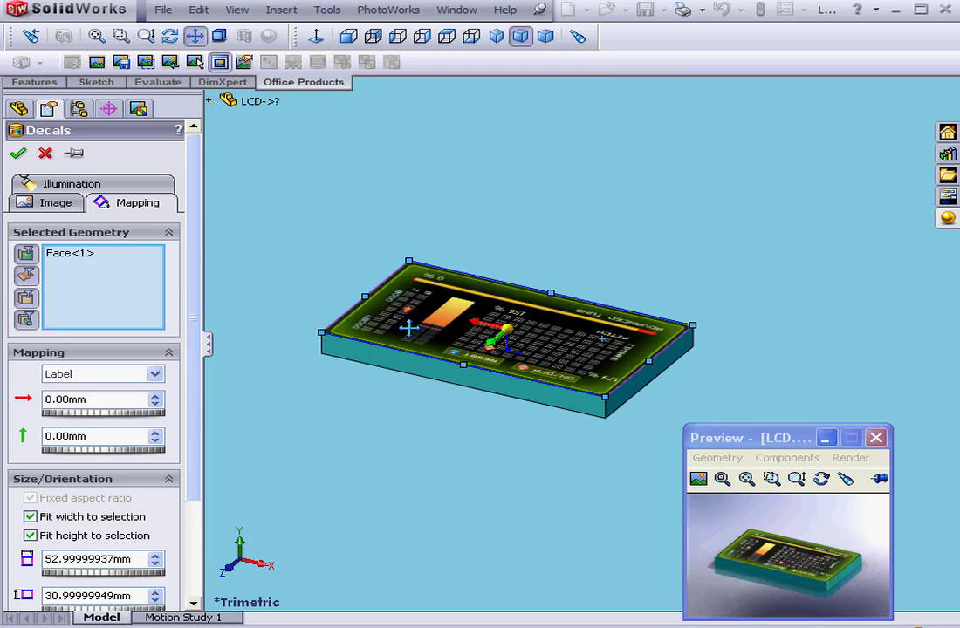
pyautogui.click(195, 36)
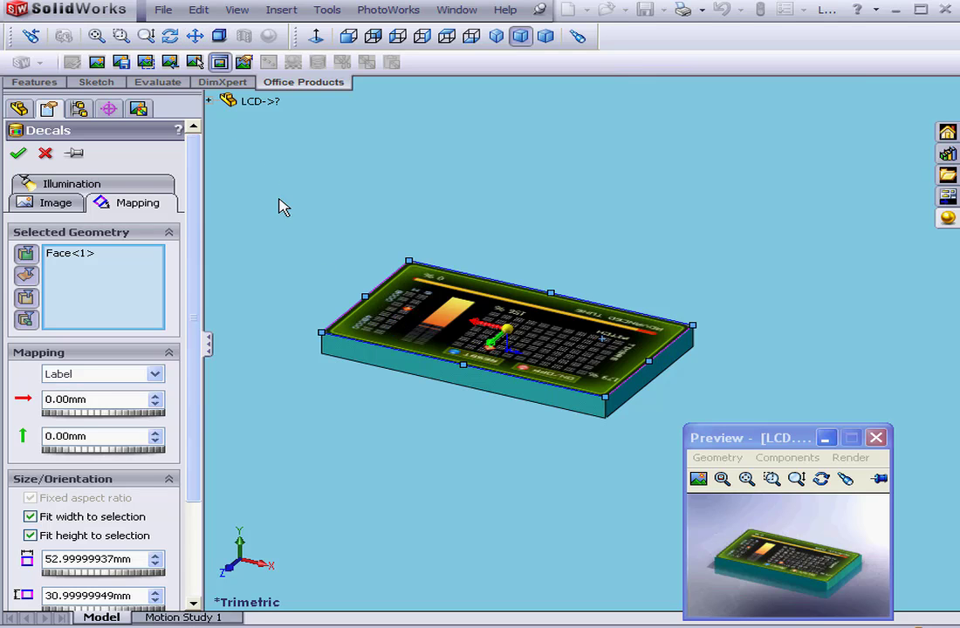
pyautogui.click(18, 156)
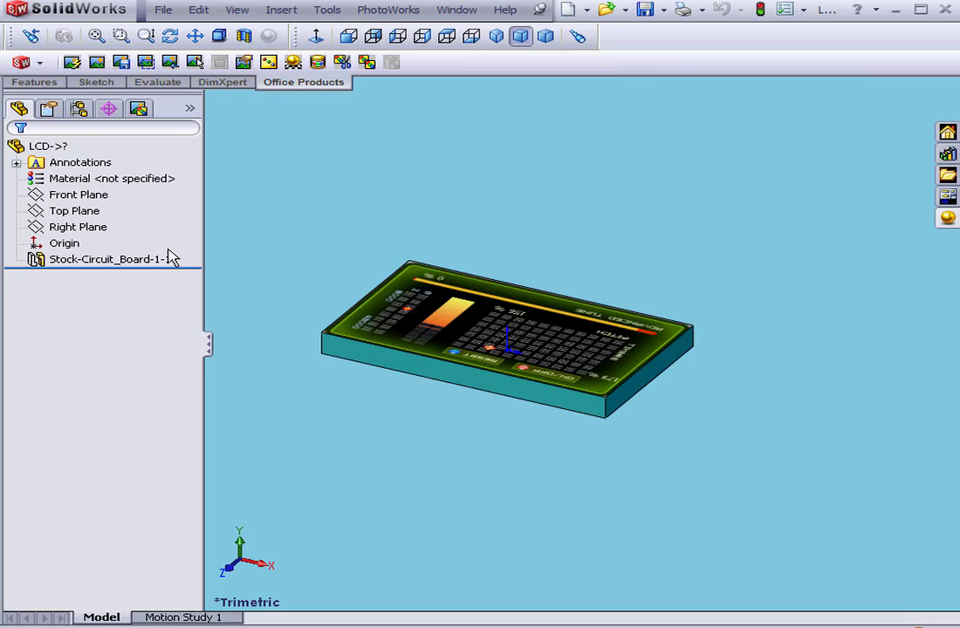
# - Return to Poket Game Assembly2, expand its decals down to the face carrying the LCD decal, and render the assembly
pyautogui.click(456, 12)
pyautogui.click(526, 169)
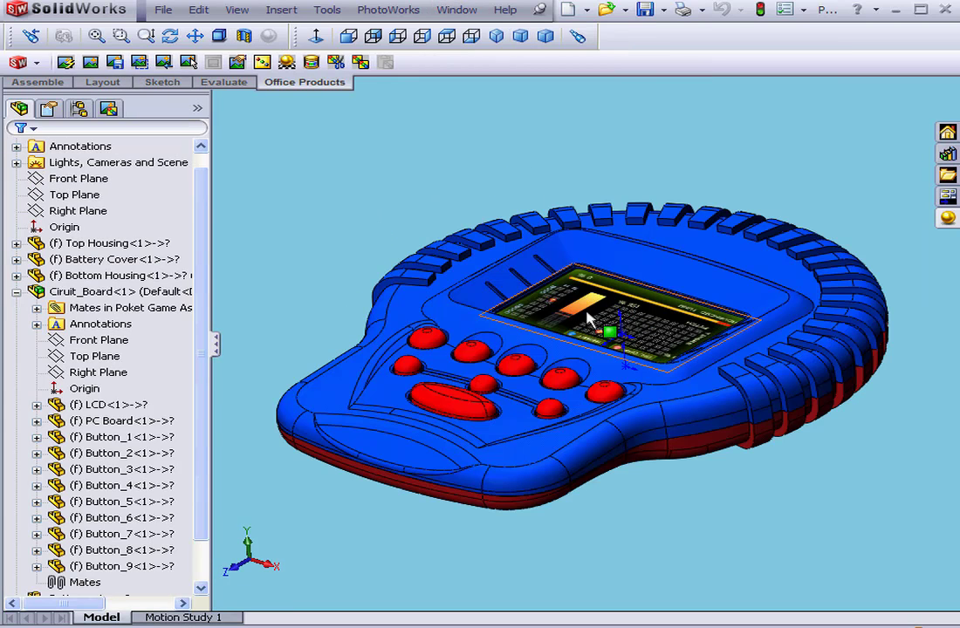
pyautogui.click(110, 110)
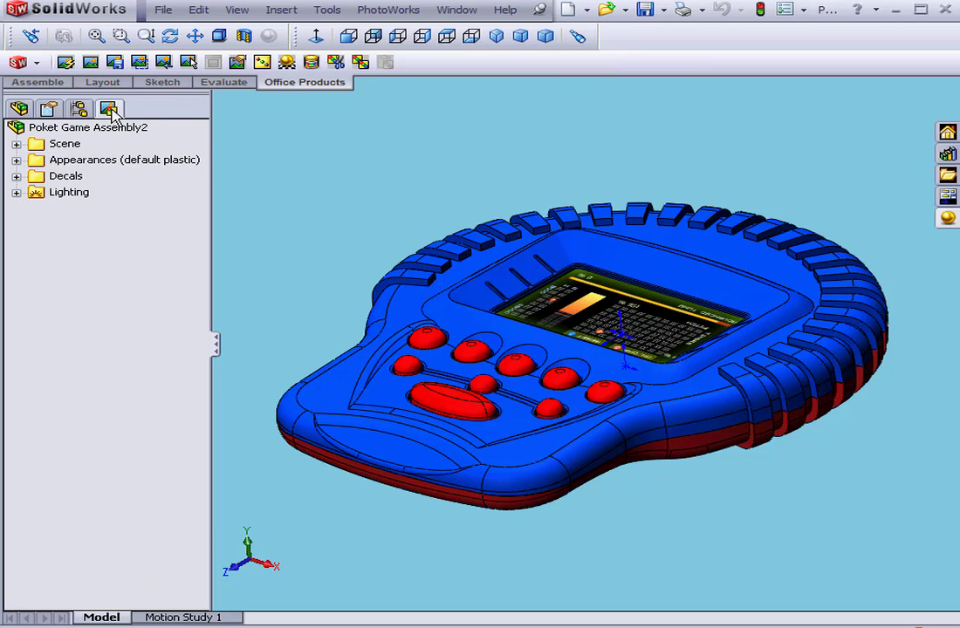
pyautogui.click(15, 176)
pyautogui.click(36, 192)
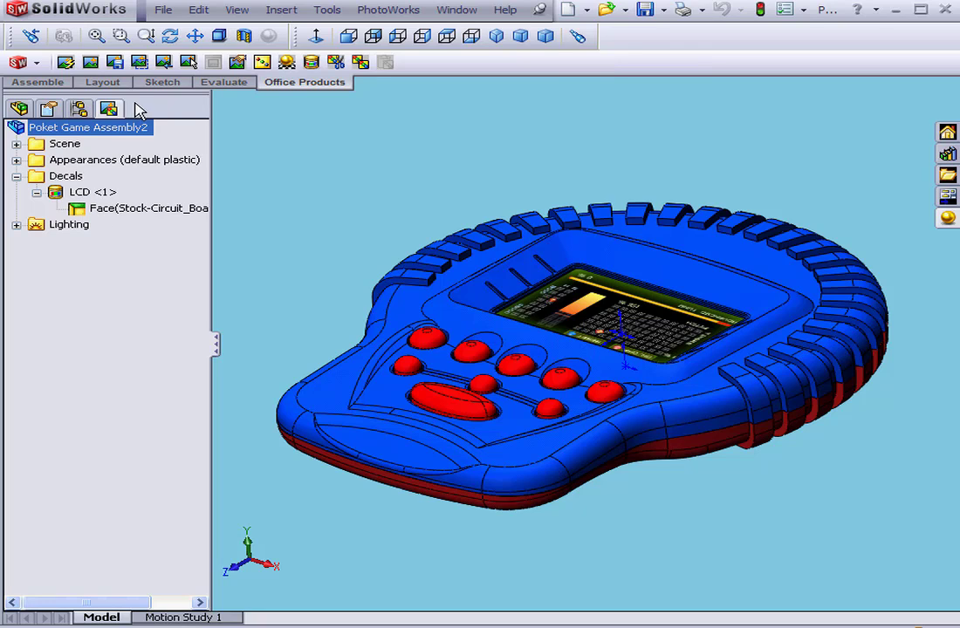
pyautogui.click(91, 64)
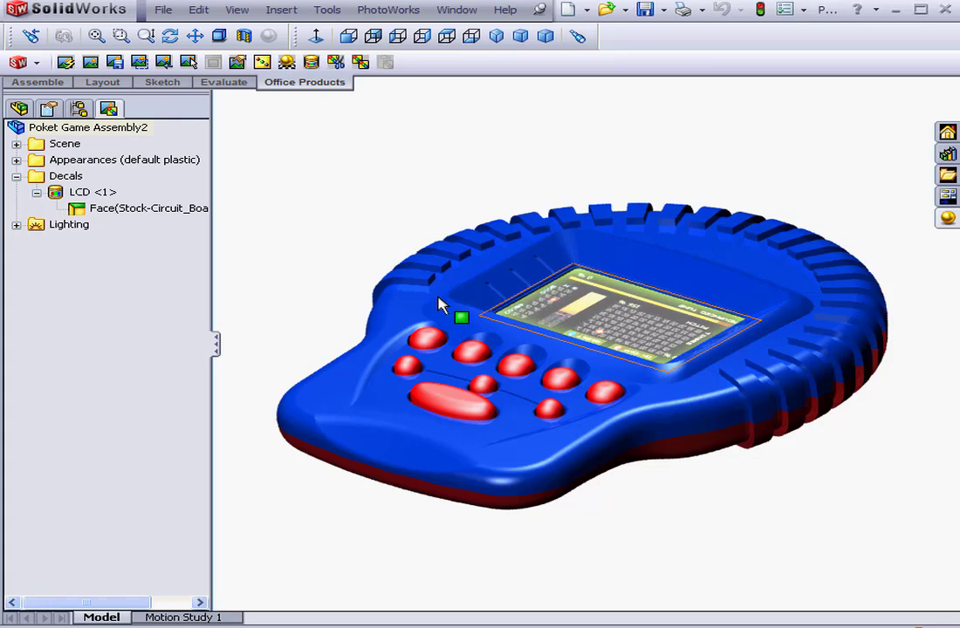
# - Edit the LCD decal from the assembly and set its mapping rotation to 180 degrees
pyautogui.click(72, 192)
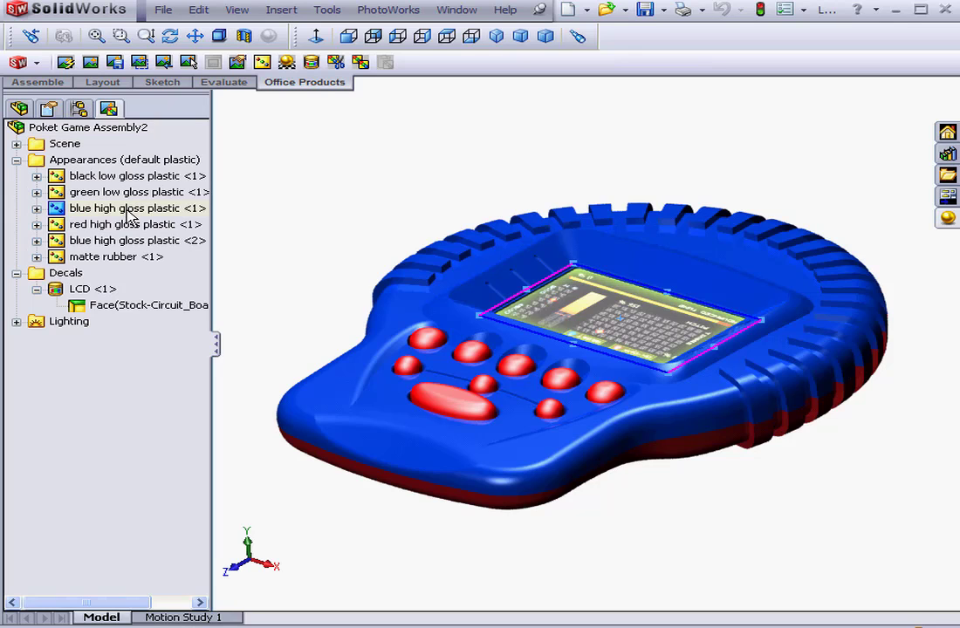
pyautogui.doubleClick(128, 210)
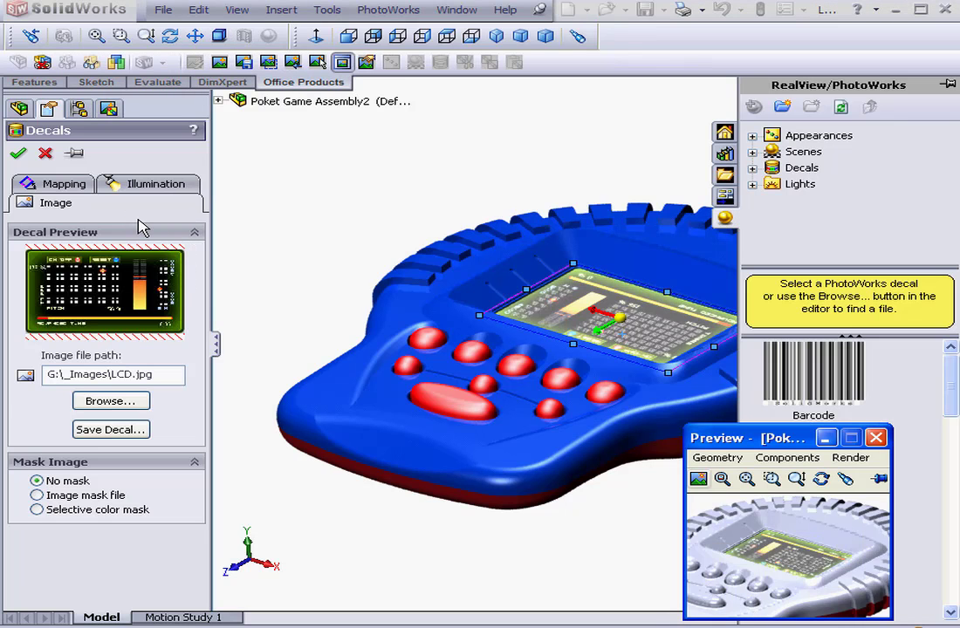
pyautogui.click(52, 185)
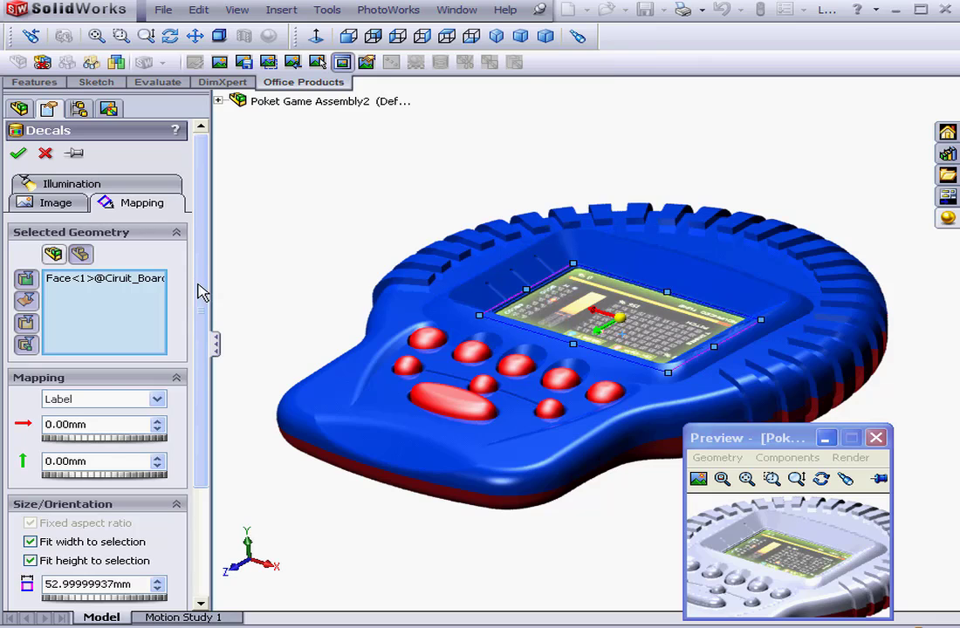
pyautogui.scroll(-5, 184, 379)
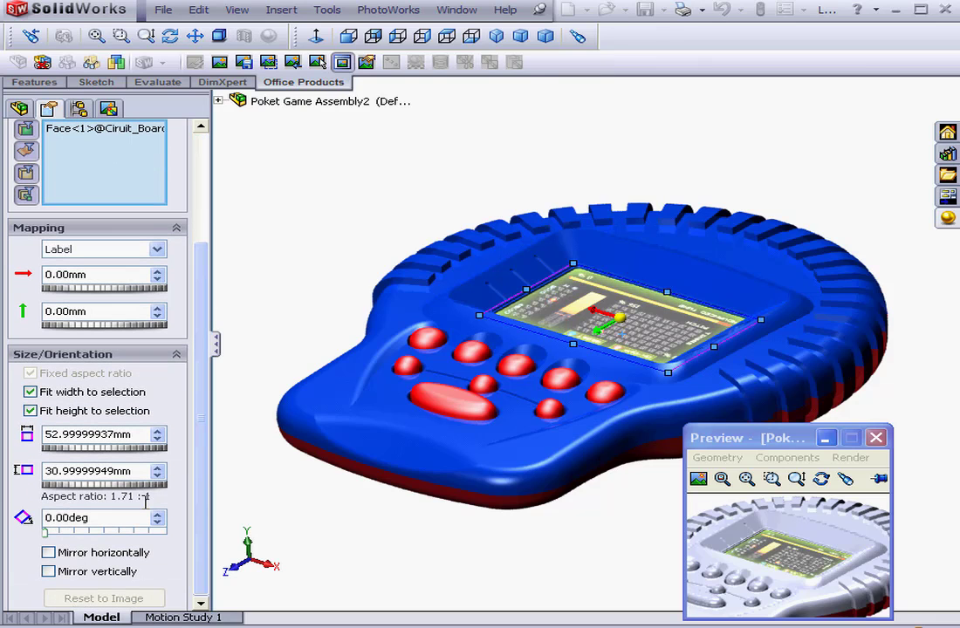
pyautogui.moveTo(113, 519); pyautogui.dragTo(2, 518)
pyautogui.write('180')
pyautogui.press('Return')
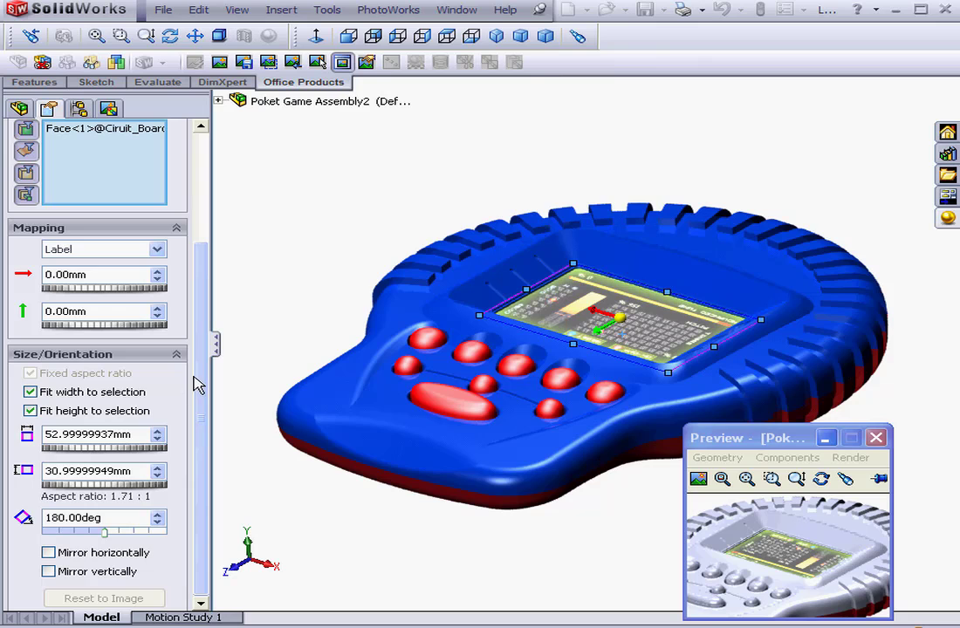
# - Set the LCD decal's illumination to Constant, accept the decal changes, and render the assembly again
pyautogui.moveTo(195, 382); pyautogui.dragTo(199, 246)
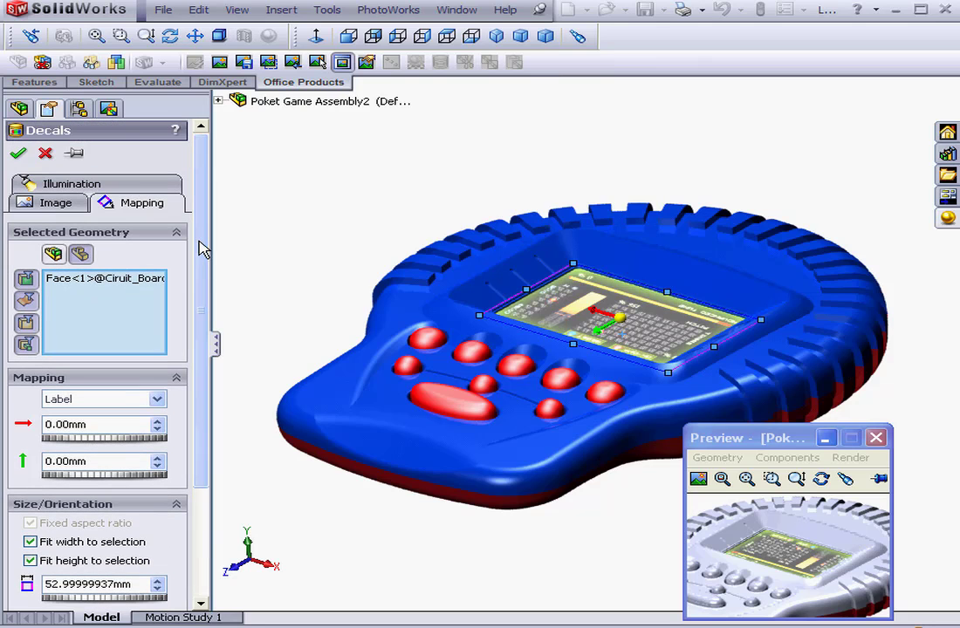
pyautogui.click(114, 181)
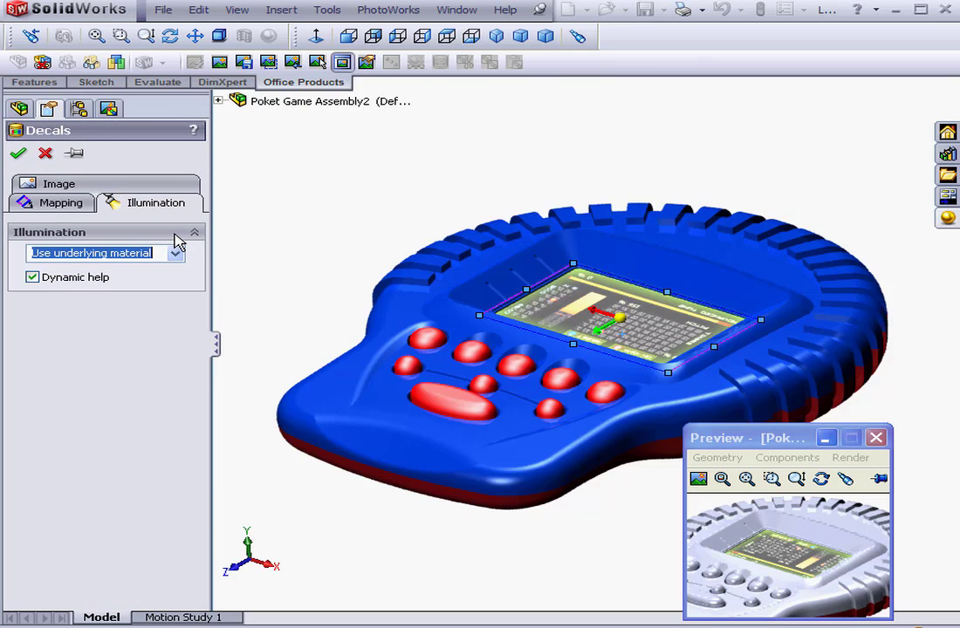
pyautogui.click(174, 252)
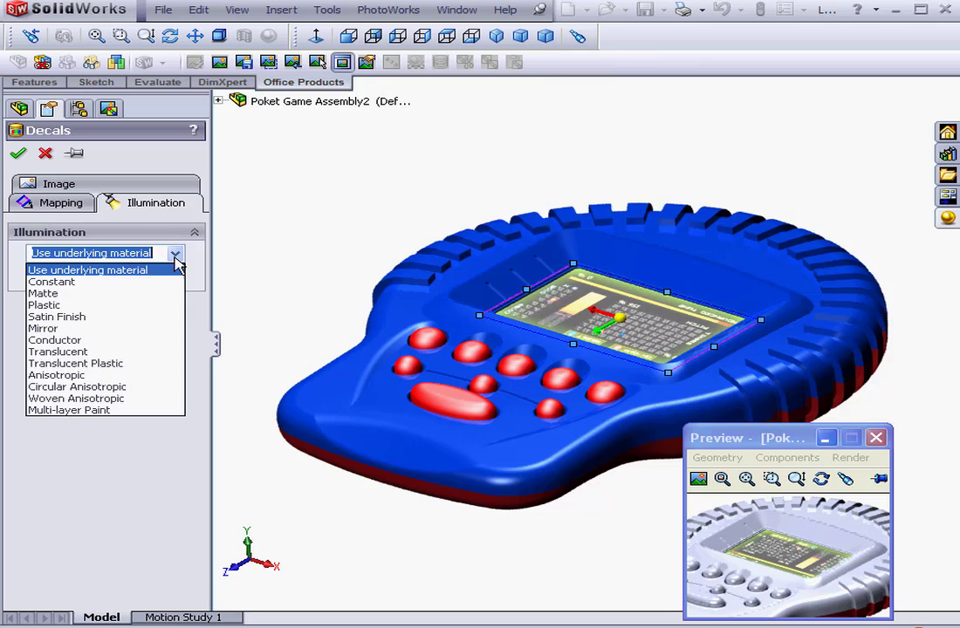
pyautogui.click(150, 281)
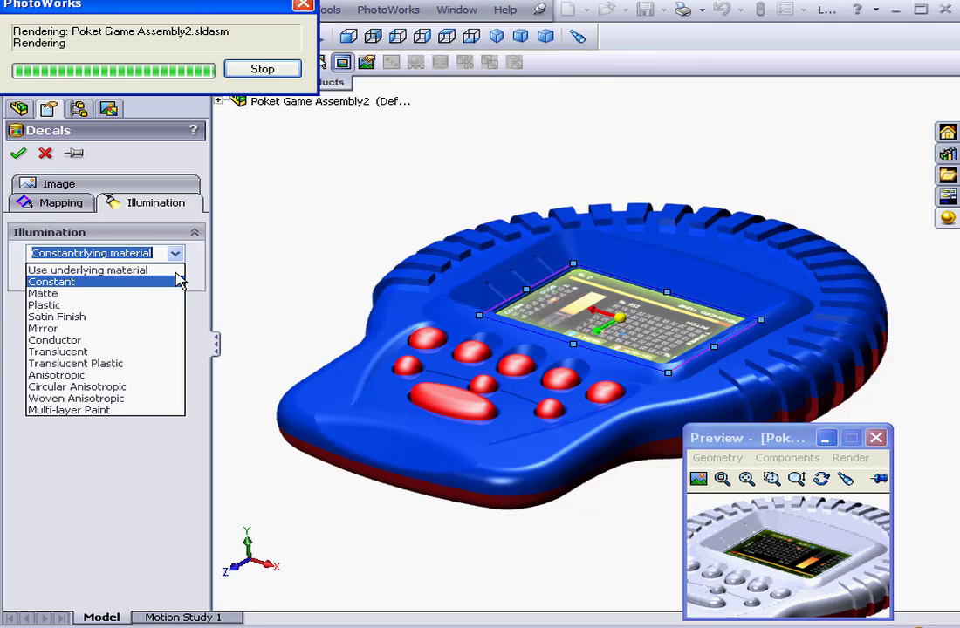
pyautogui.click(25, 155)
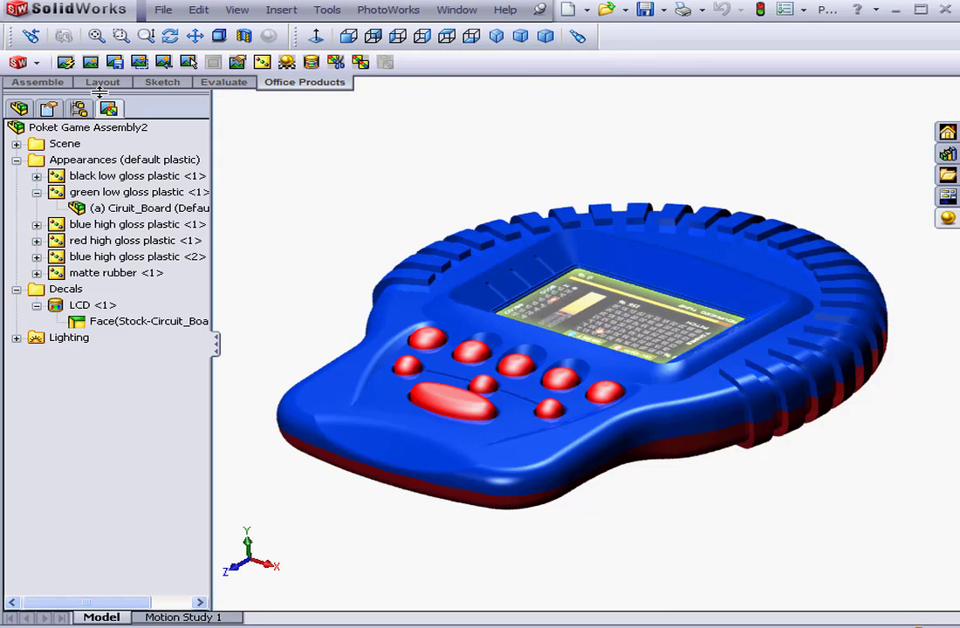
pyautogui.click(89, 64)
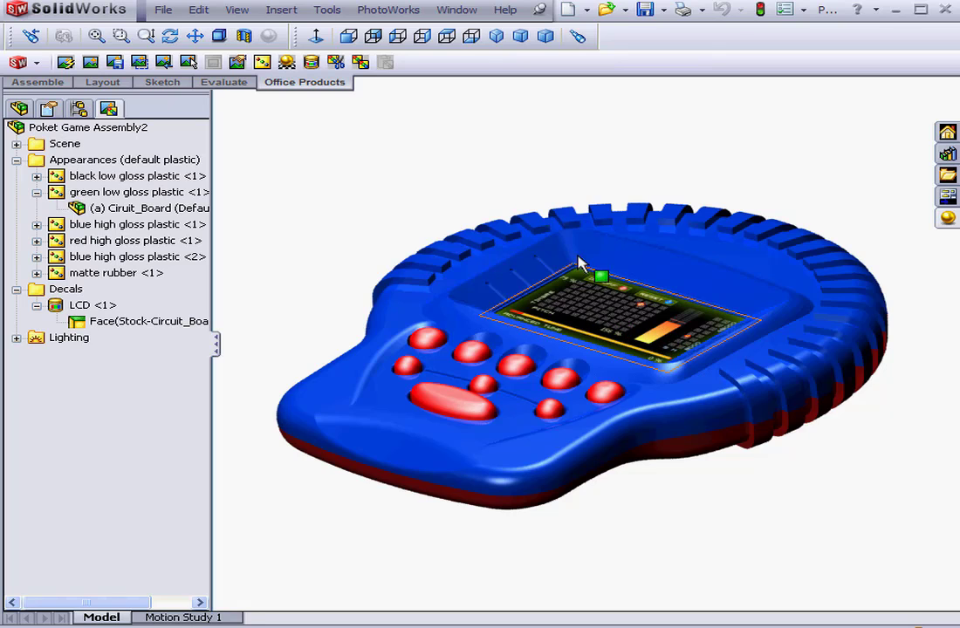
# - Switch to the LCD.sldprt document, expand its decals, and open the LCD decal for editing
pyautogui.click(462, 11)
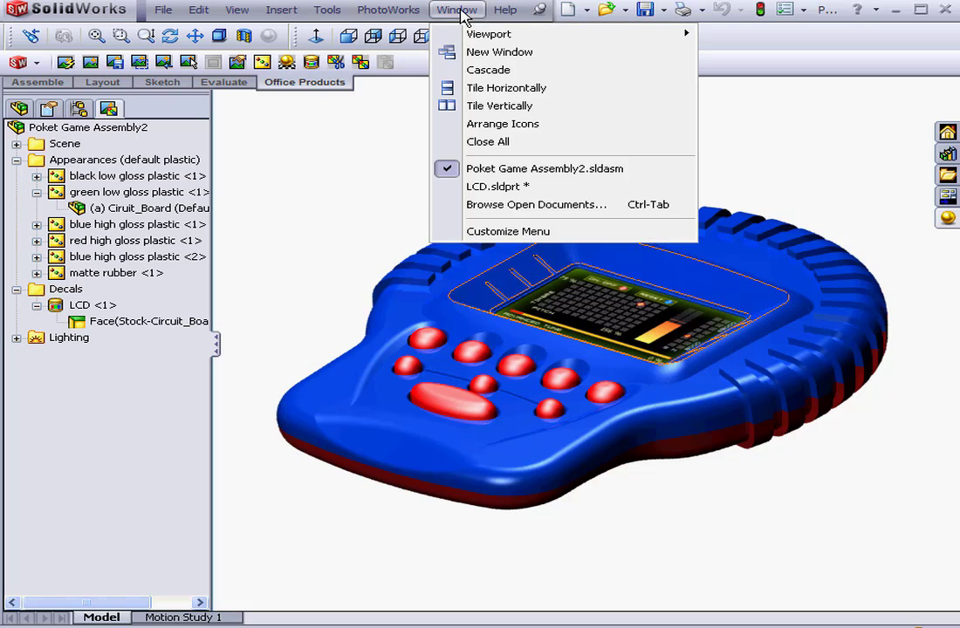
pyautogui.click(520, 188)
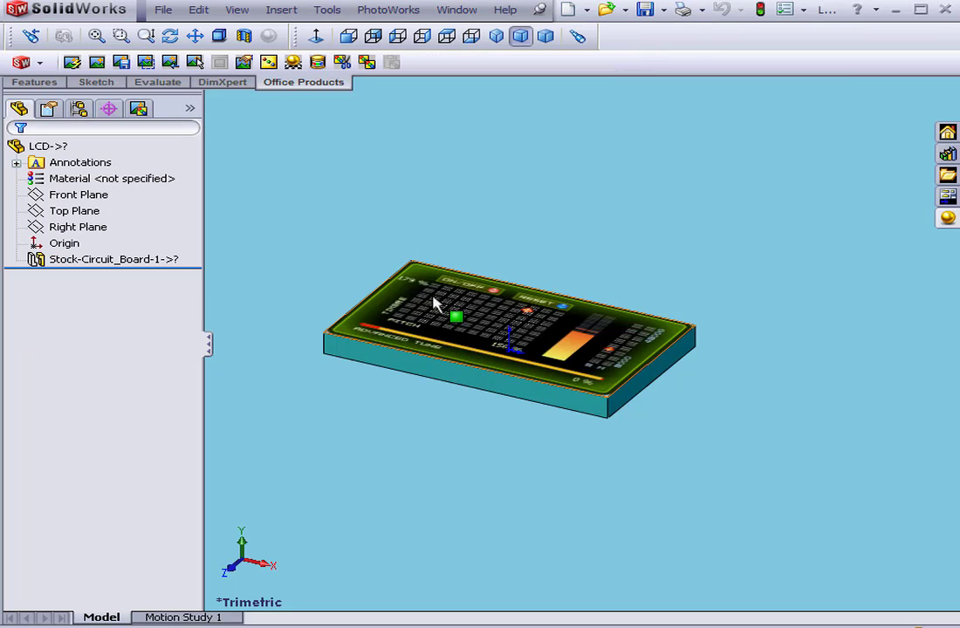
pyautogui.click(138, 110)
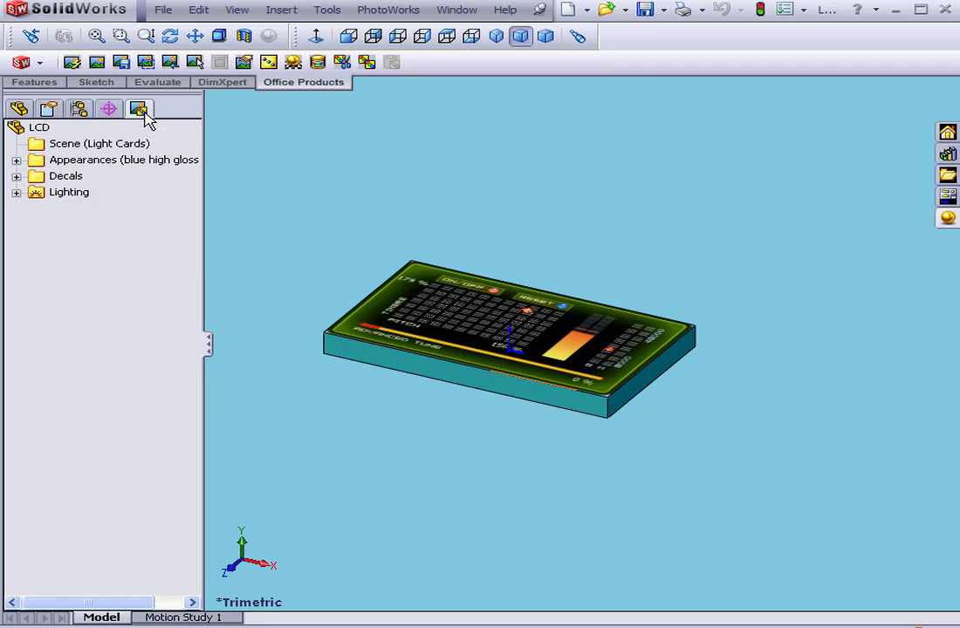
pyautogui.click(17, 175)
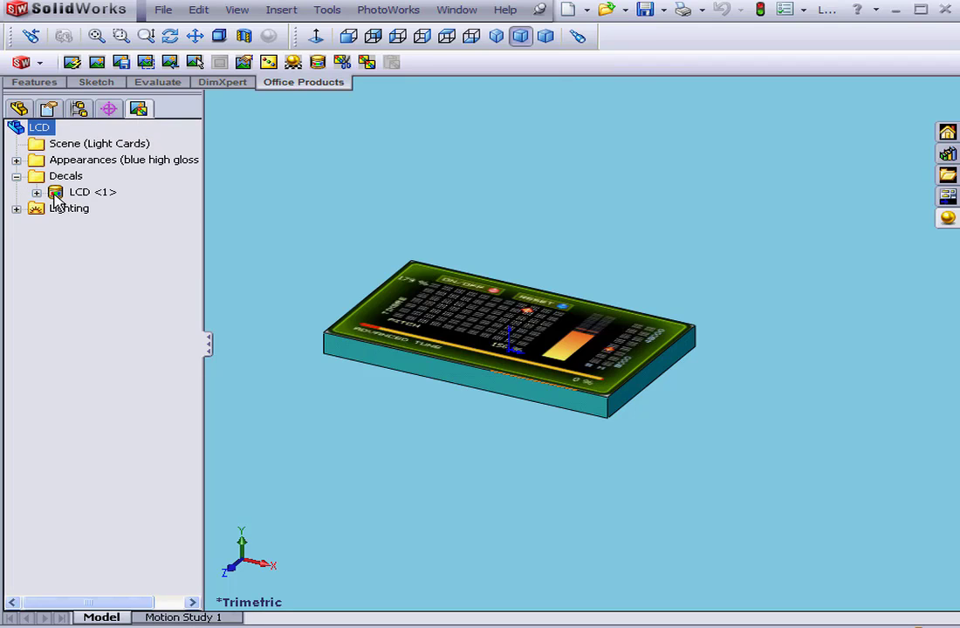
pyautogui.click(36, 192)
pyautogui.doubleClick(82, 192)
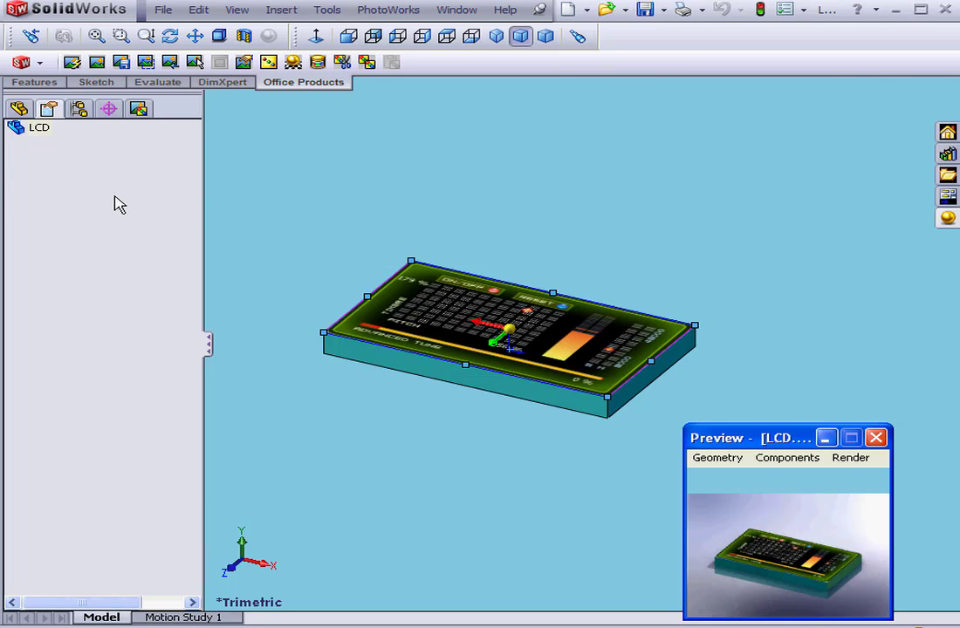
# - Check the LCD decal's mapping rotation and illumination settings in the part, and close the decal without changes
pyautogui.click(120, 199)
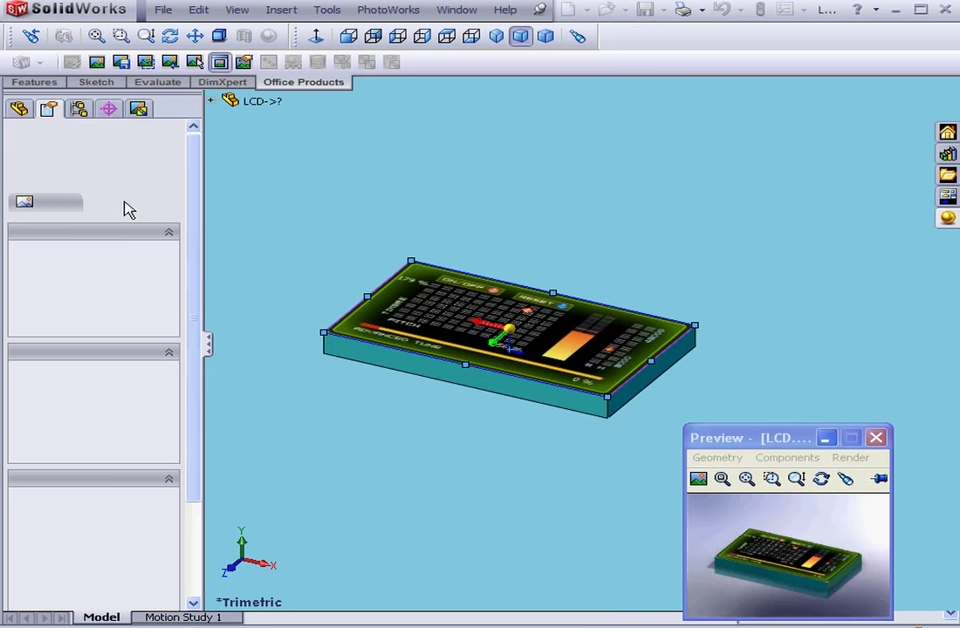
pyautogui.scroll(-4, 189, 359)
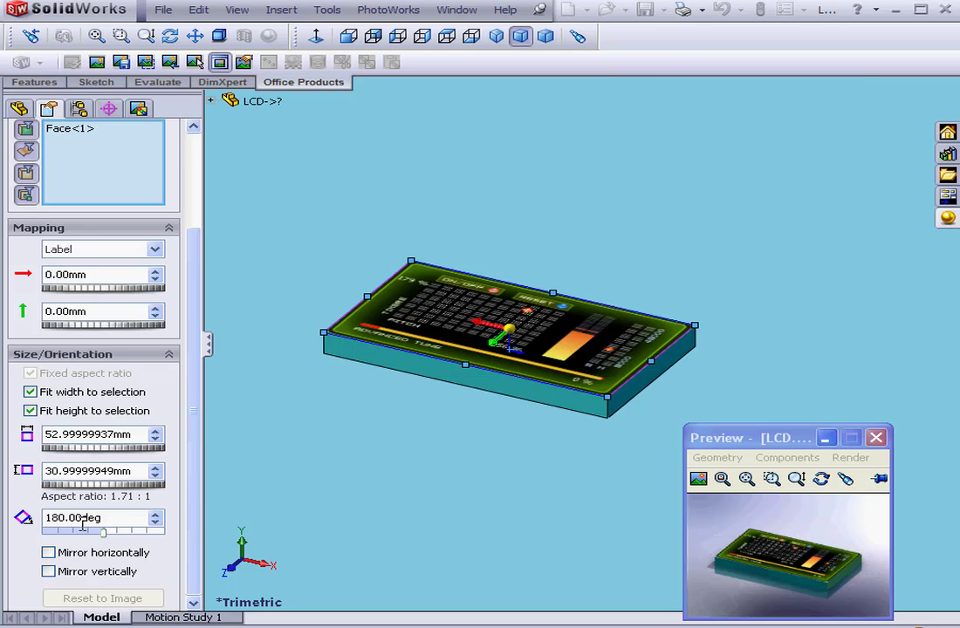
pyautogui.moveTo(83, 518); pyautogui.dragTo(46, 518)
pyautogui.scroll(4, 183, 508)
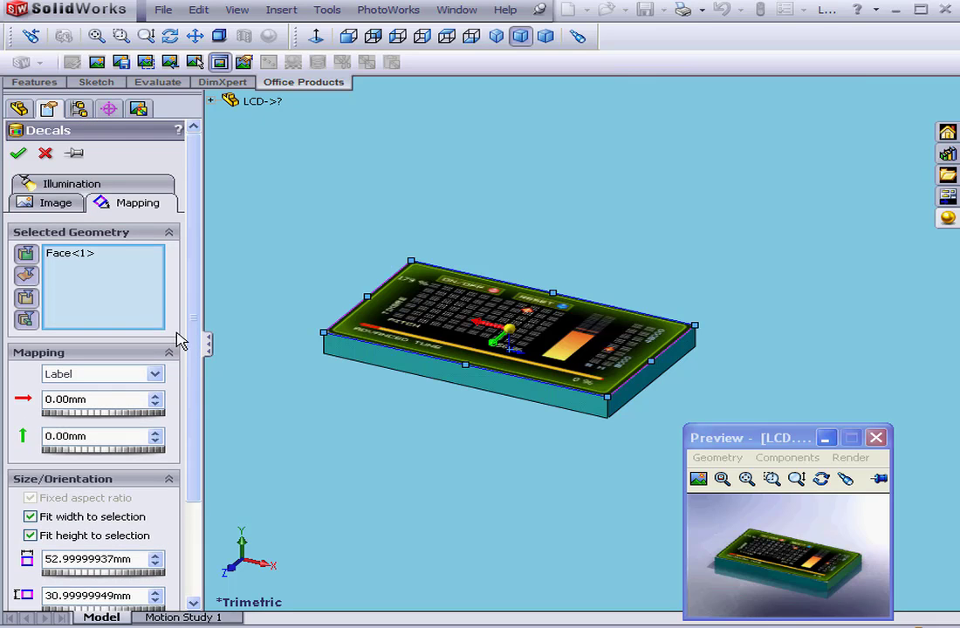
pyautogui.click(110, 187)
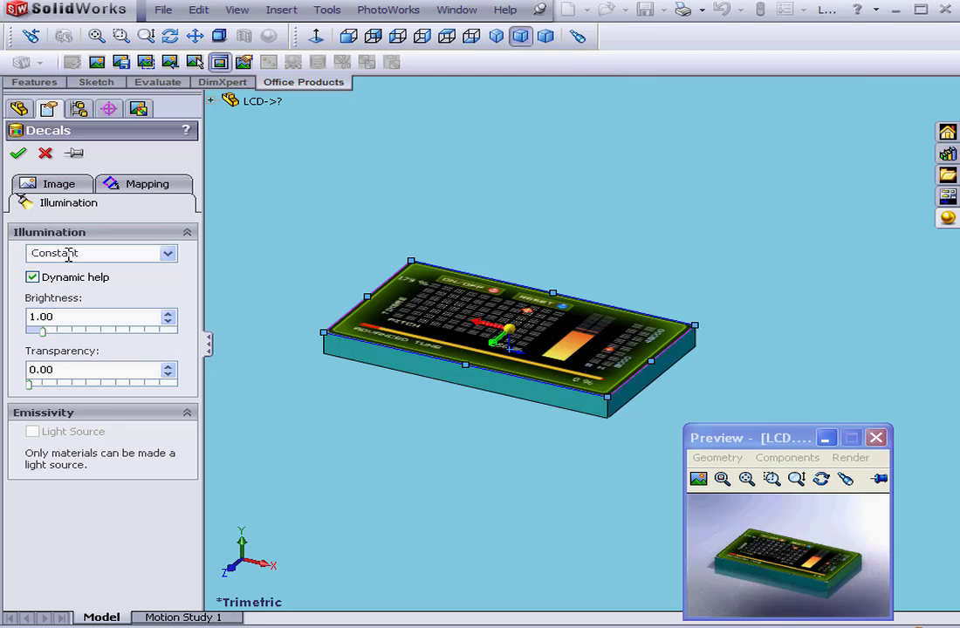
pyautogui.click(44, 155)
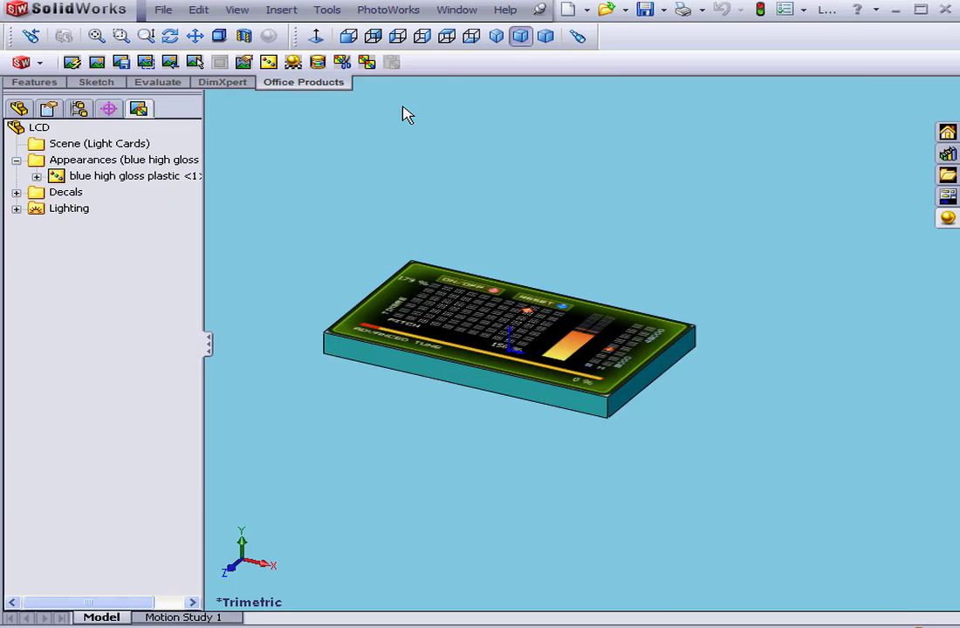
# - Return to Poket Game Assembly2 and select the Top Housing component in the feature tree
pyautogui.click(456, 11)
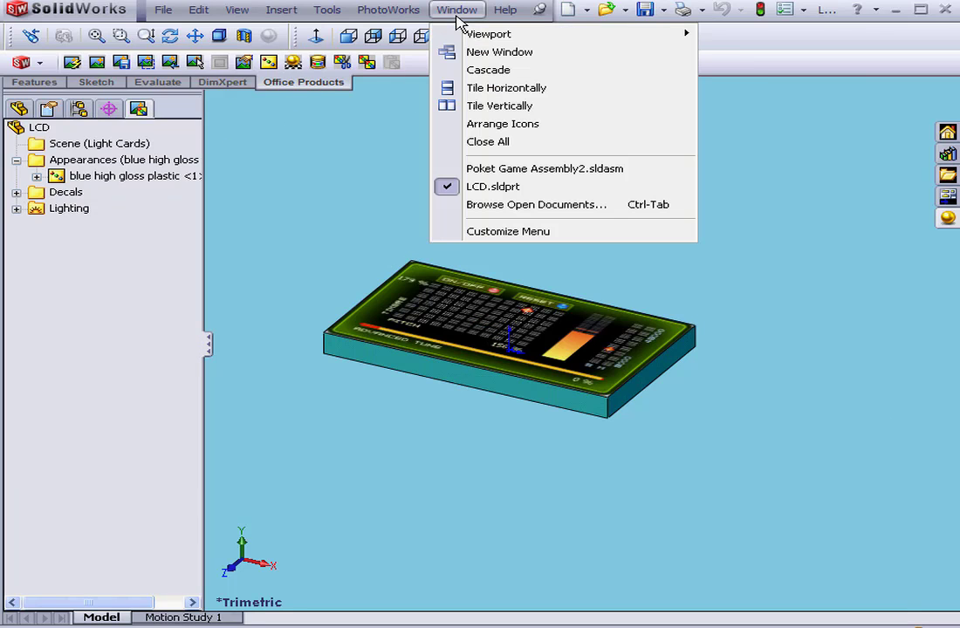
pyautogui.click(530, 173)
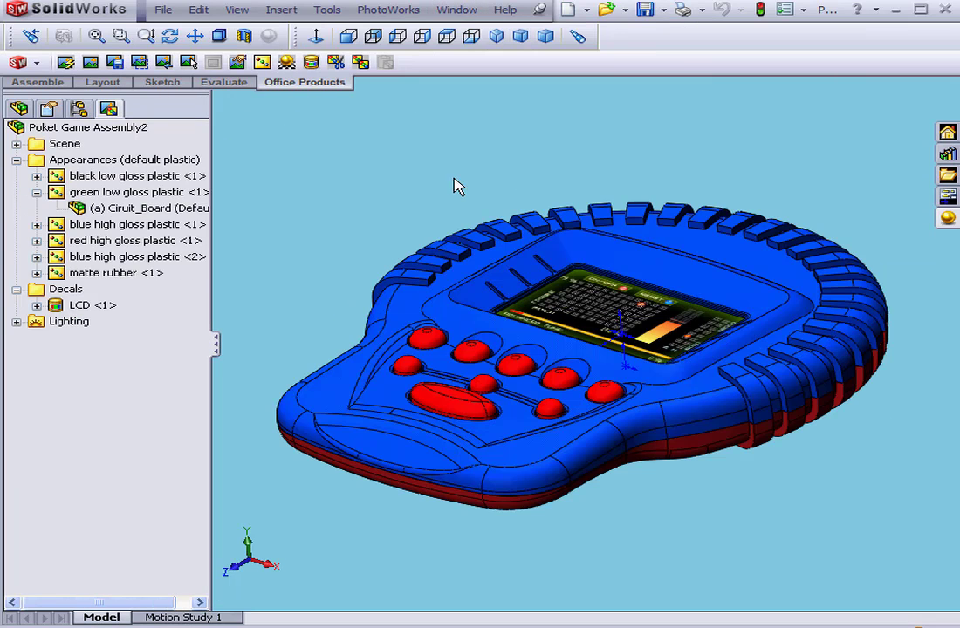
pyautogui.click(19, 108)
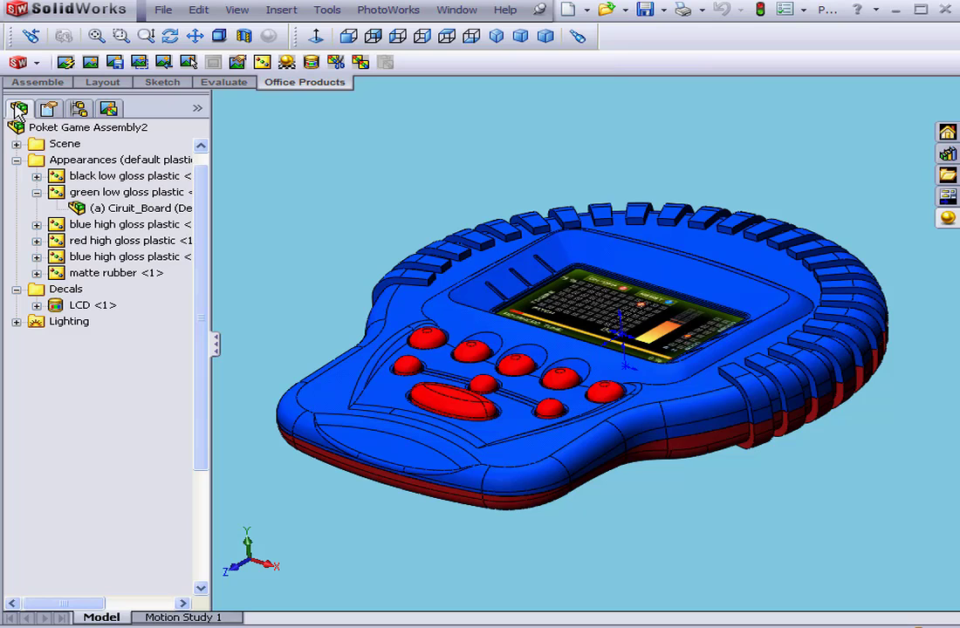
pyautogui.click(78, 178)
pyautogui.click(16, 292)
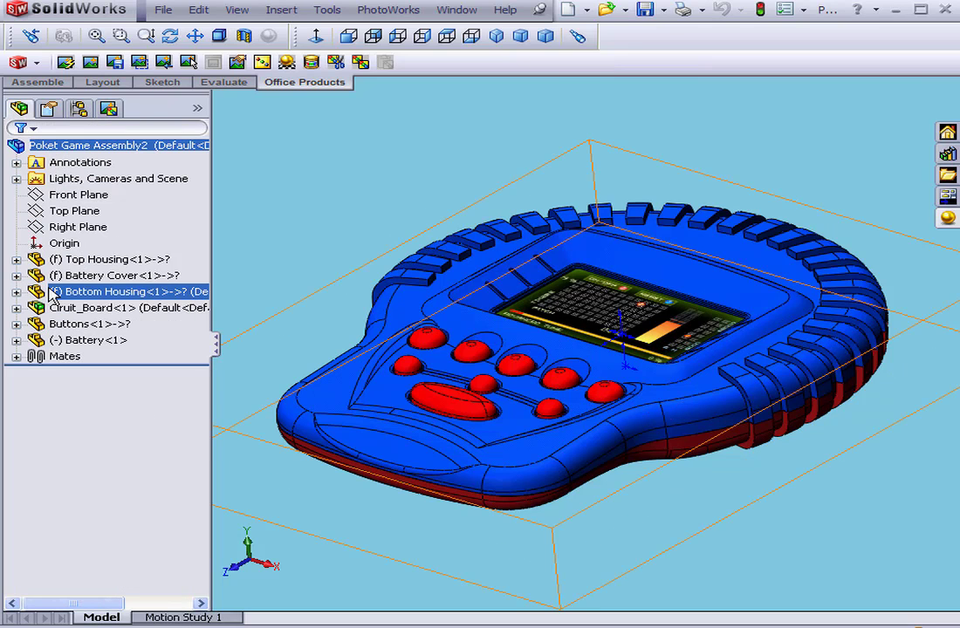
pyautogui.click(138, 277)
pyautogui.click(101, 259)
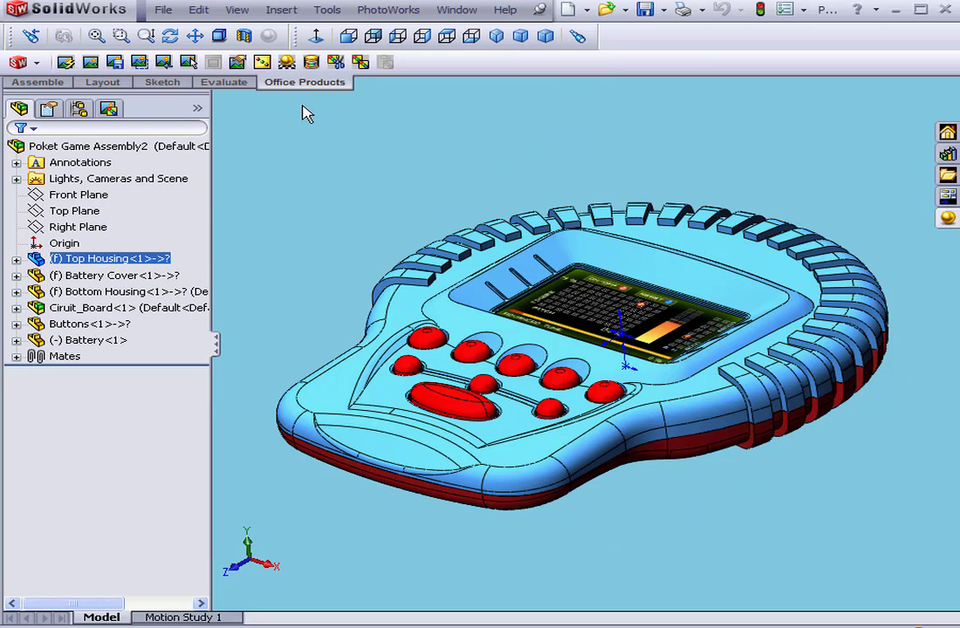
# - Add a new decal to the Top Housing using the image file Camouflage_Pattern.jpg
pyautogui.click(311, 63)
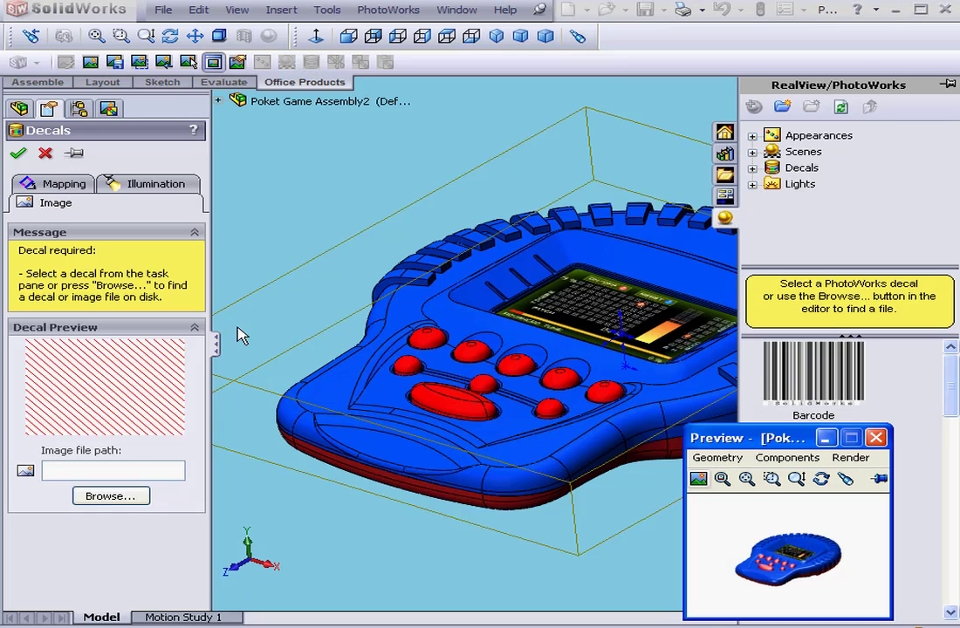
pyautogui.click(108, 497)
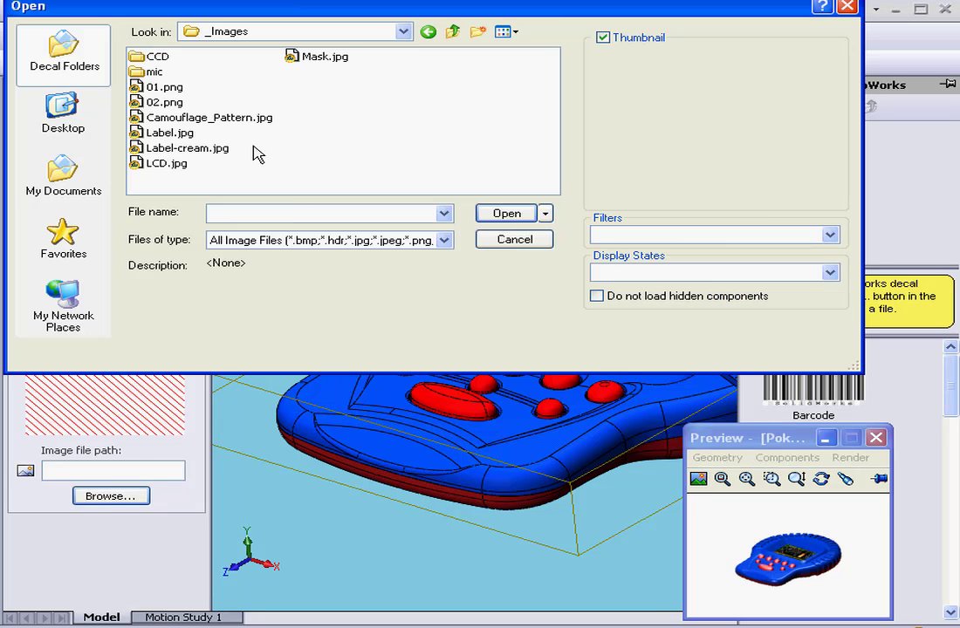
pyautogui.click(238, 119)
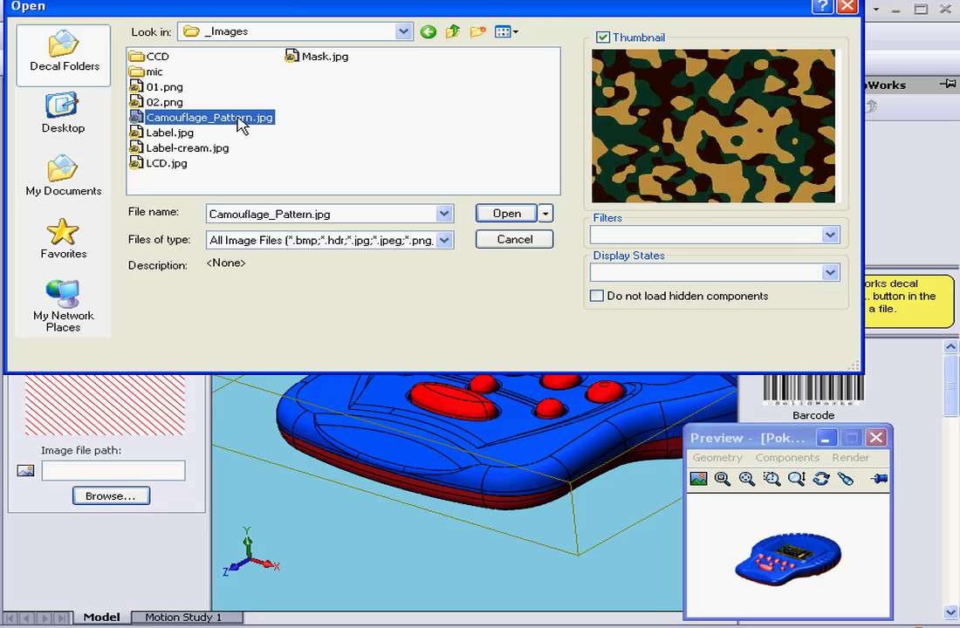
pyautogui.click(508, 214)
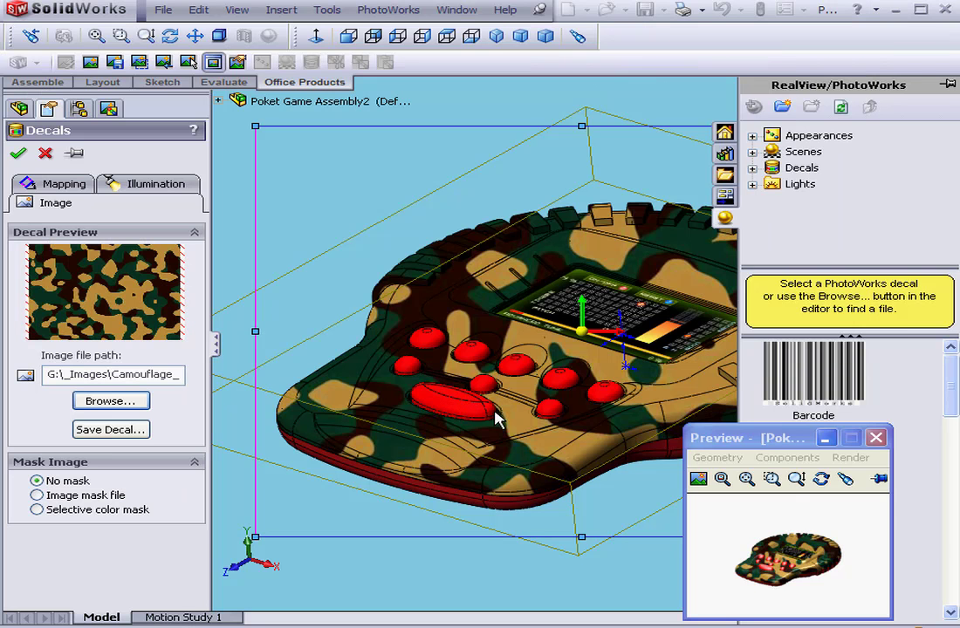
pyautogui.click(608, 560)
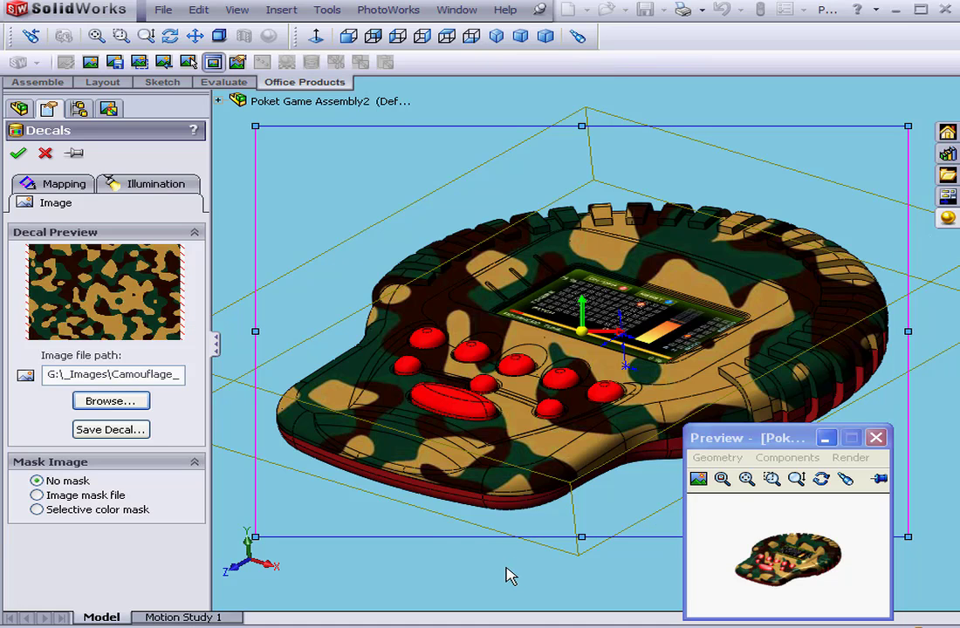
# - Accept the camouflage decal with Projection mapping and Constant illumination, and render the assembly
pyautogui.click(64, 184)
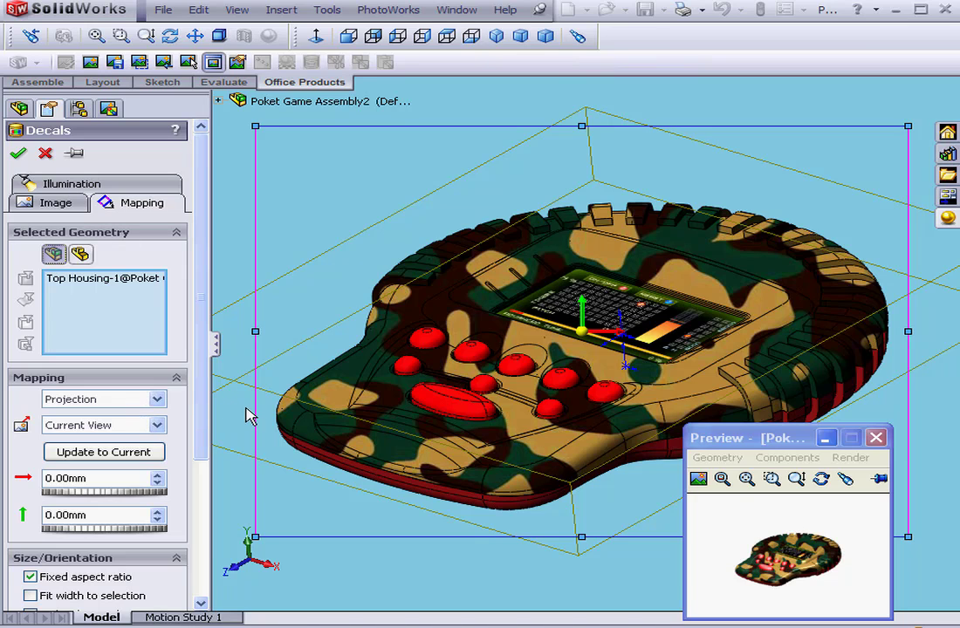
pyautogui.click(105, 182)
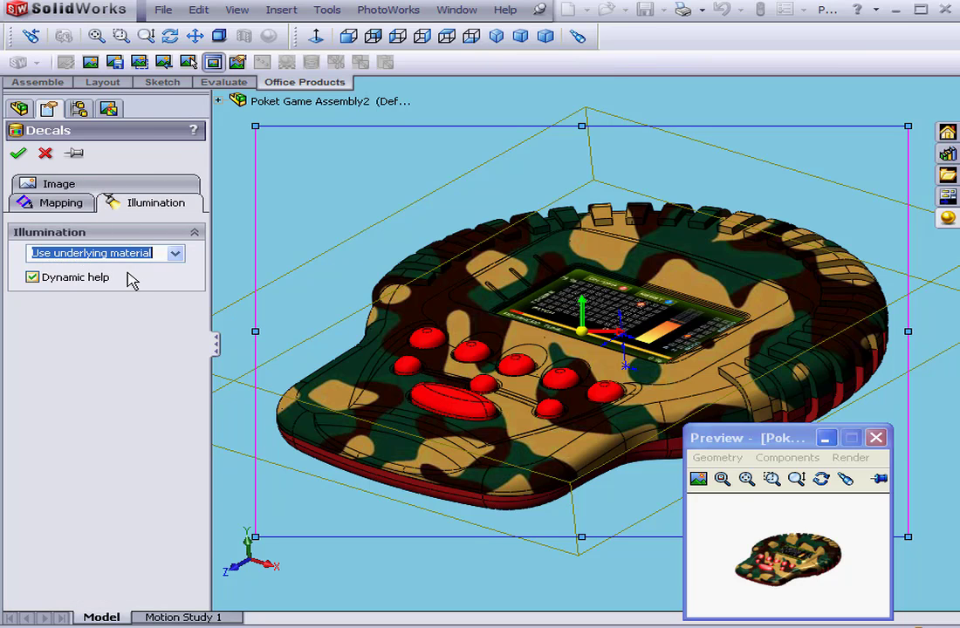
pyautogui.click(175, 255)
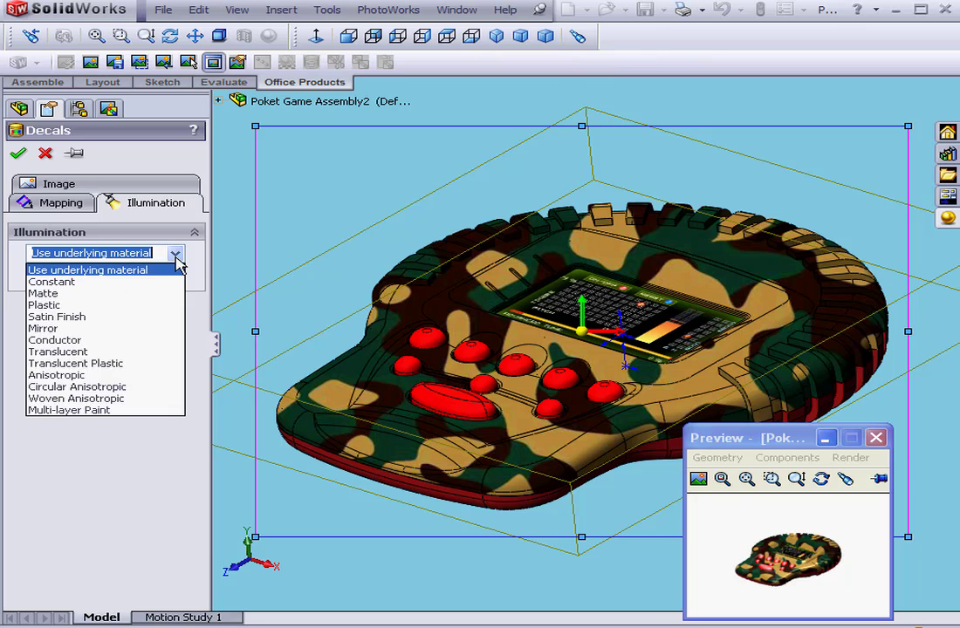
pyautogui.click(121, 282)
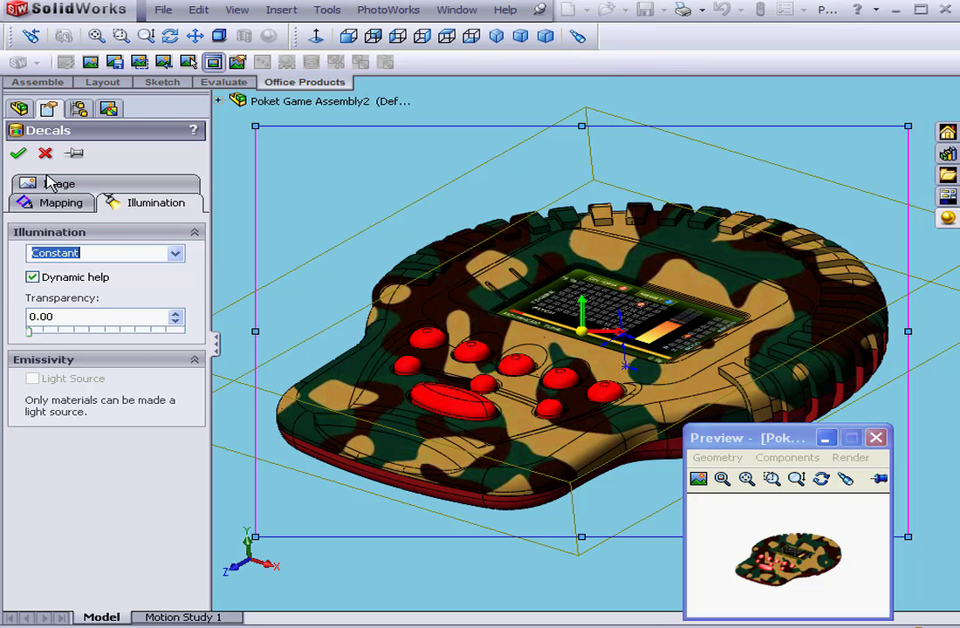
pyautogui.click(17, 156)
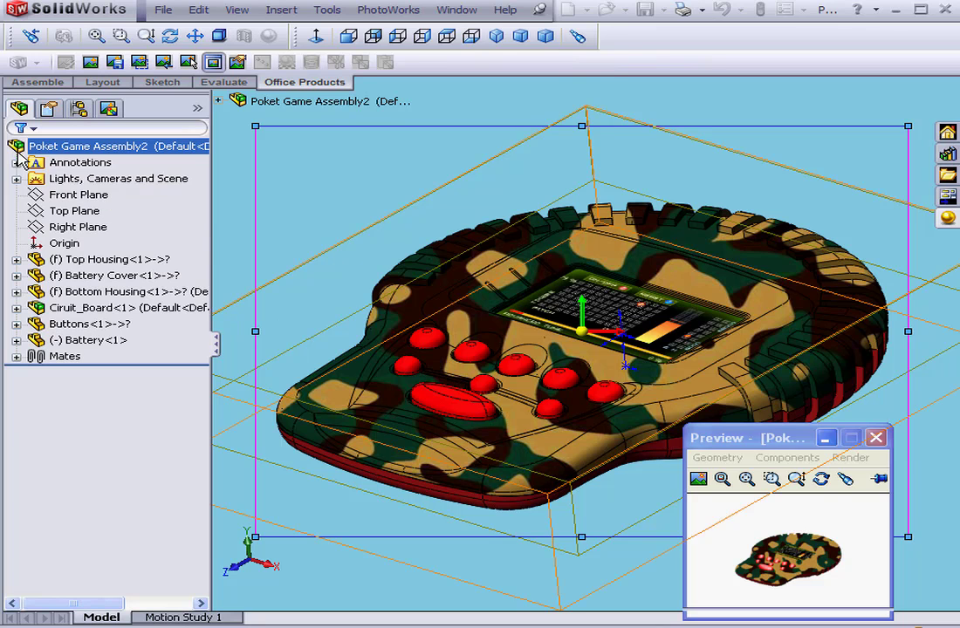
pyautogui.click(63, 62)
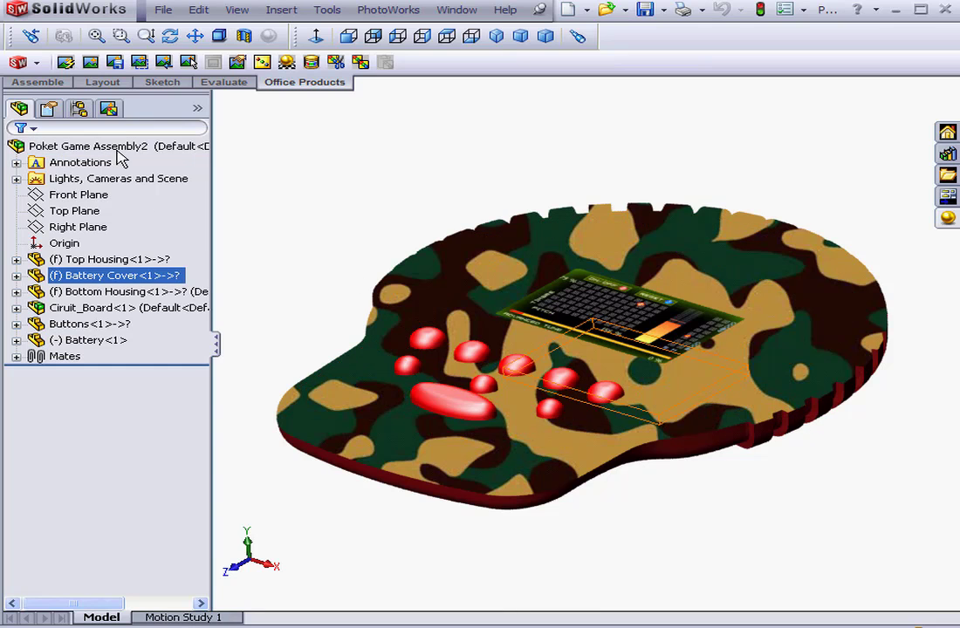
# - Edit the Camouflage_Pattern decal to use the underlying material for its illumination, accept it, and render the assembly again
pyautogui.click(108, 108)
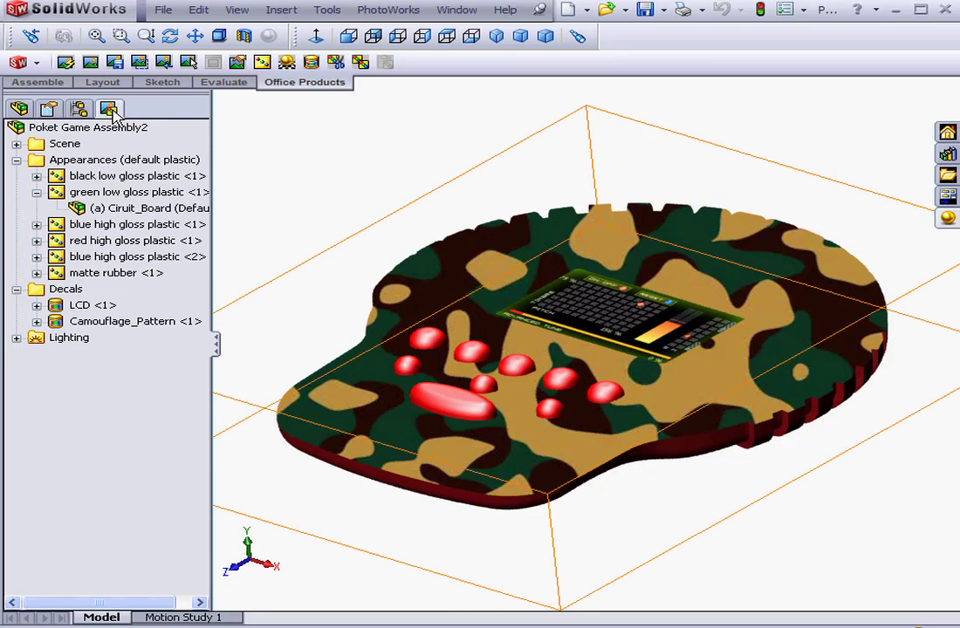
pyautogui.doubleClick(103, 324)
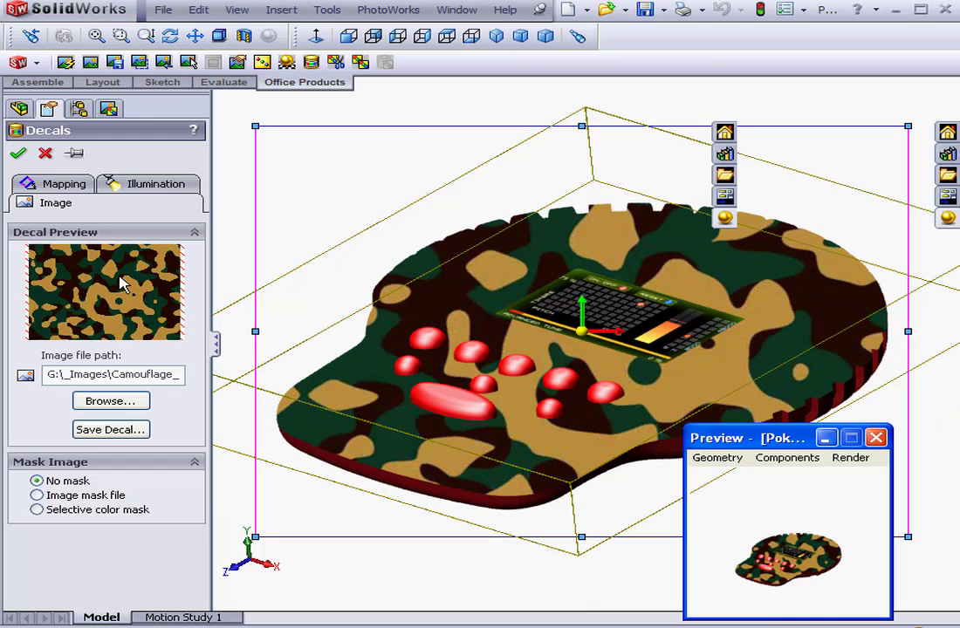
pyautogui.click(148, 185)
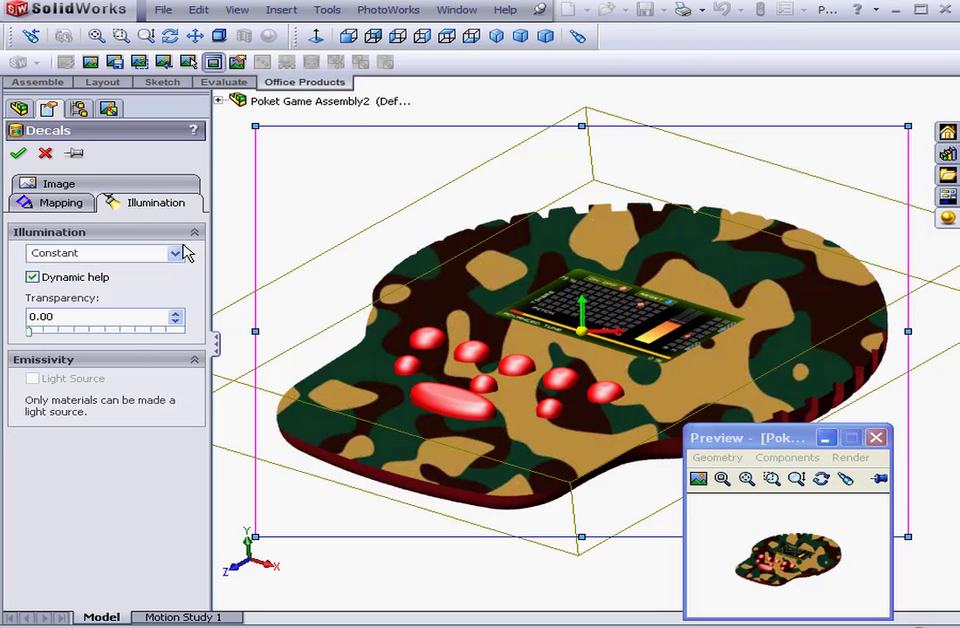
pyautogui.click(175, 252)
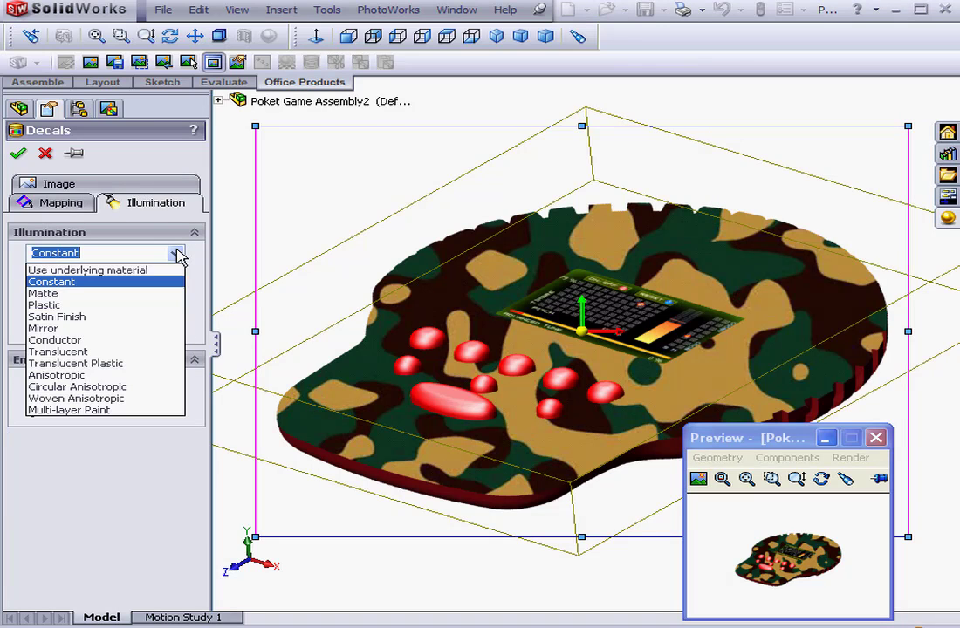
pyautogui.click(155, 271)
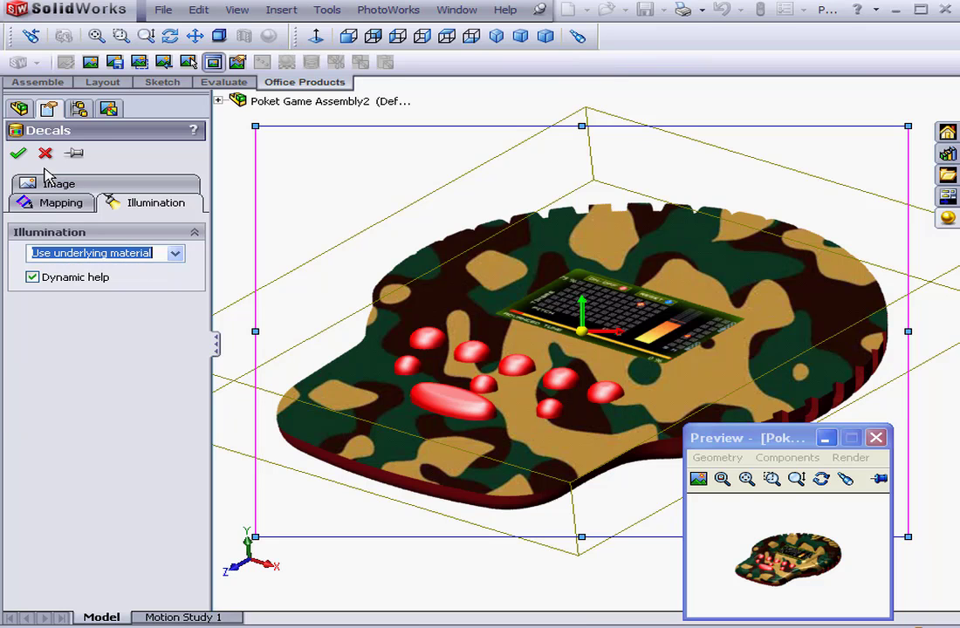
pyautogui.click(18, 153)
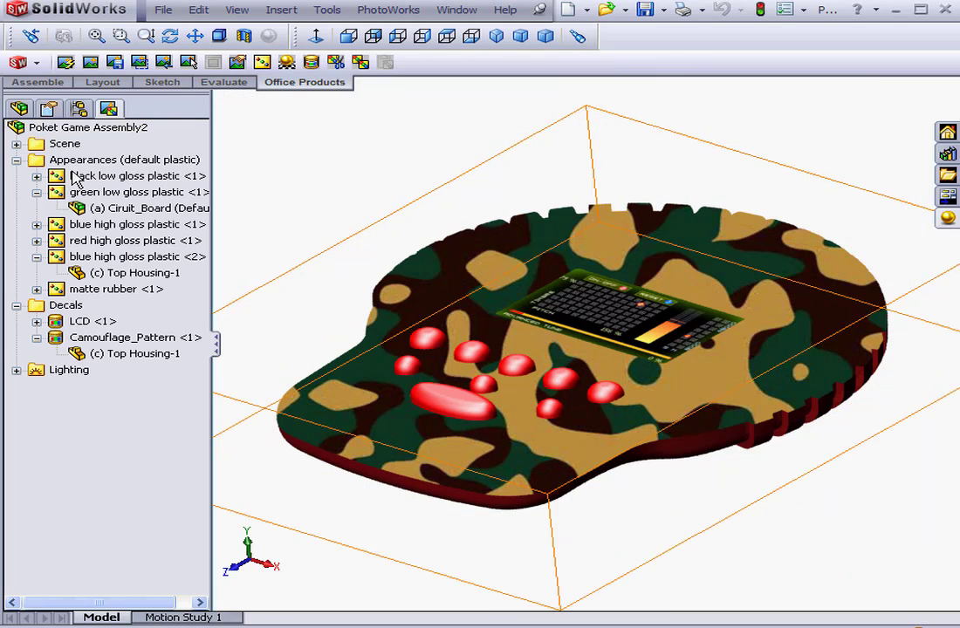
pyautogui.click(91, 63)
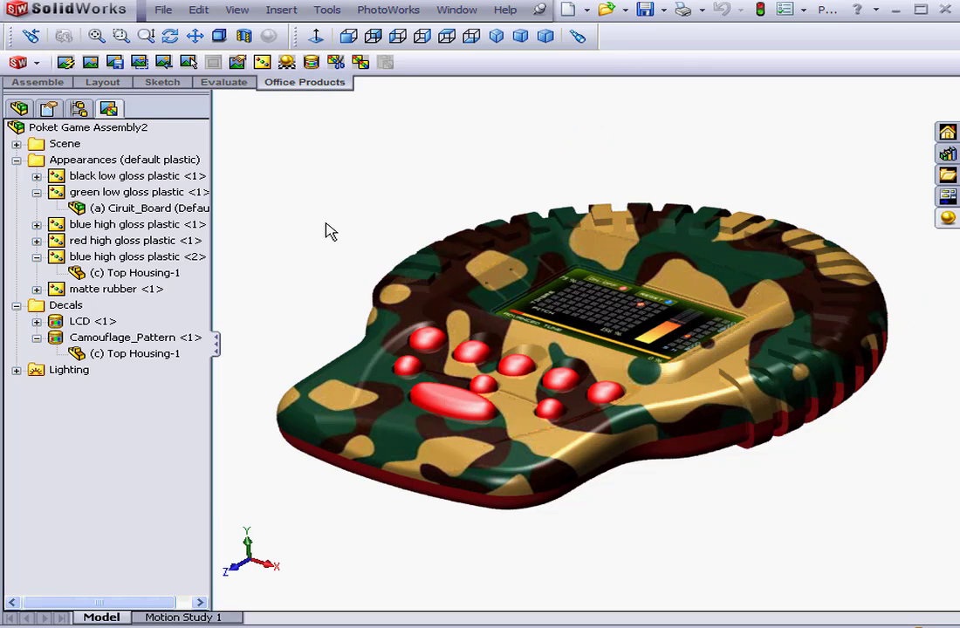
# - Open the Top Housing part in its own window and inspect its scene, appearances and decals
pyautogui.click(20, 109)
pyautogui.click(79, 195)
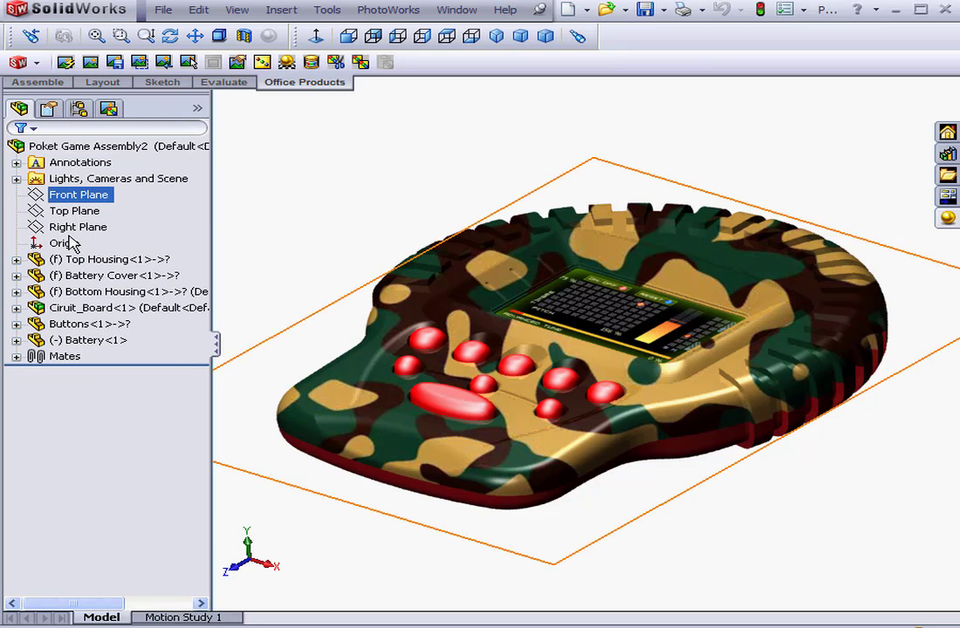
pyautogui.click(78, 260)
pyautogui.rightClick(78, 266)
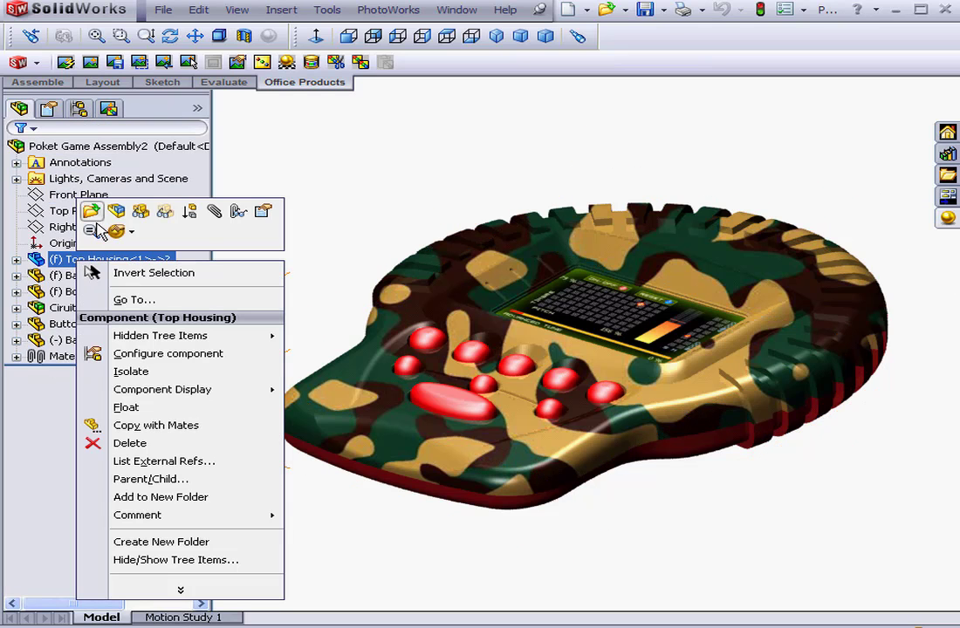
pyautogui.click(91, 212)
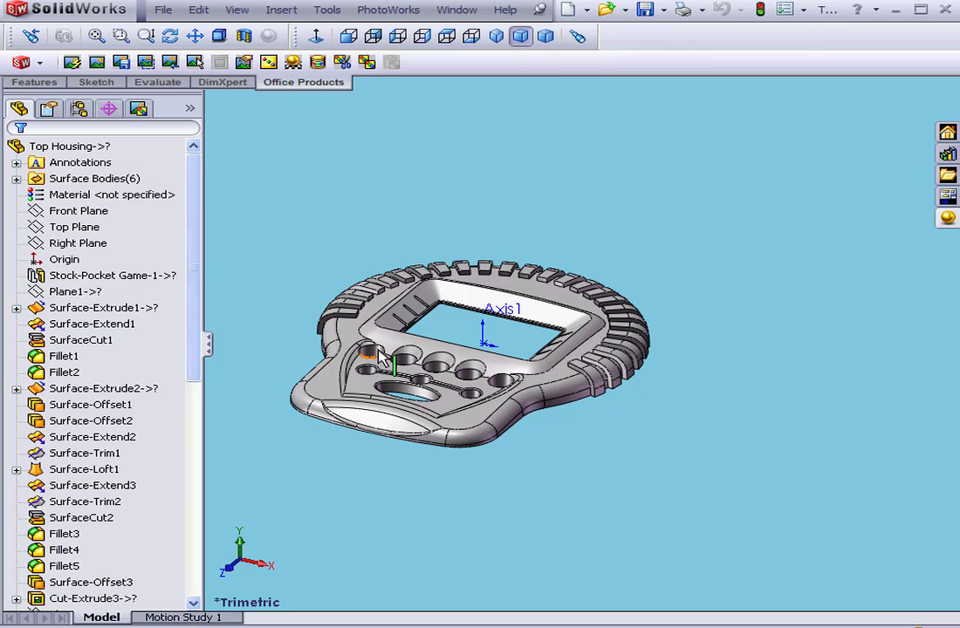
pyautogui.click(138, 108)
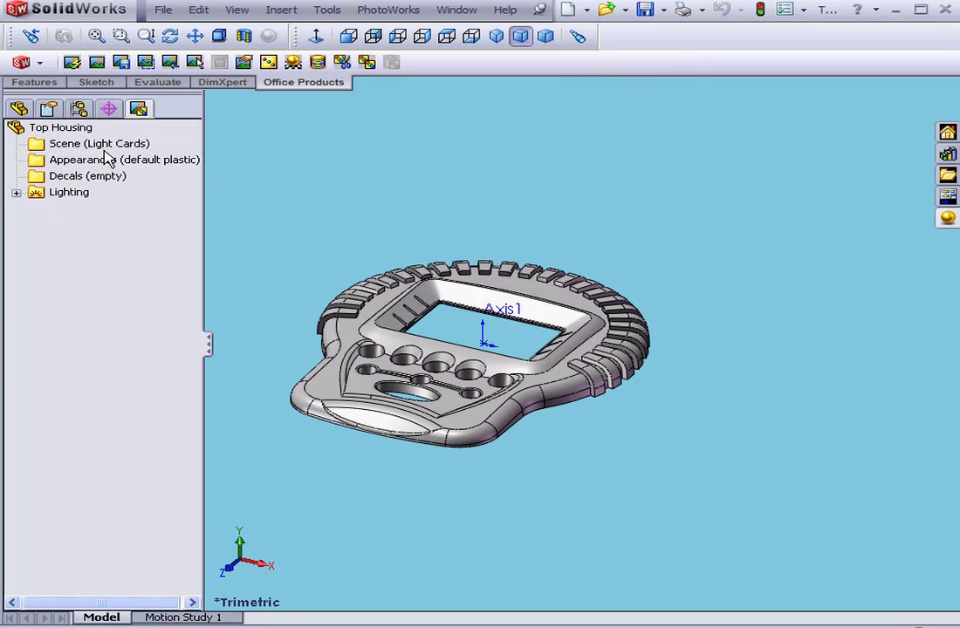
# - Return to Poket Game Assembly2 and inspect which component the Camouflage_Pattern decal is attached to
pyautogui.click(455, 10)
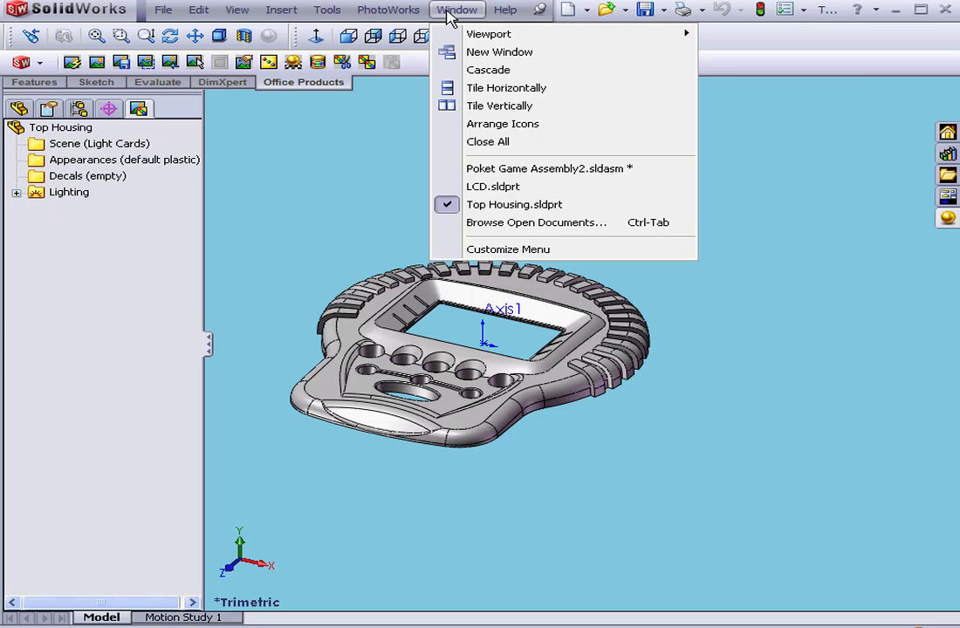
pyautogui.click(526, 171)
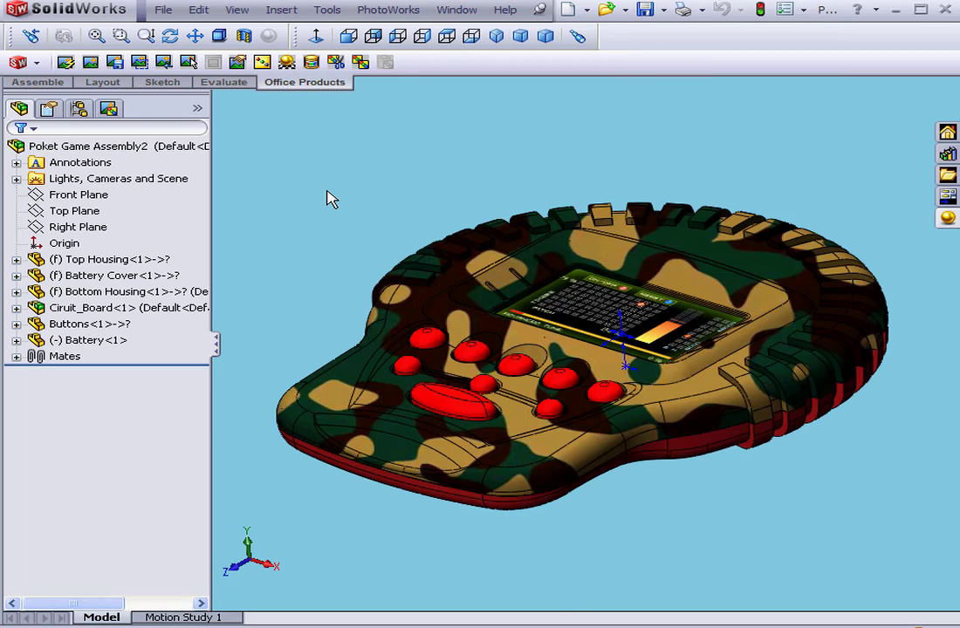
pyautogui.click(108, 108)
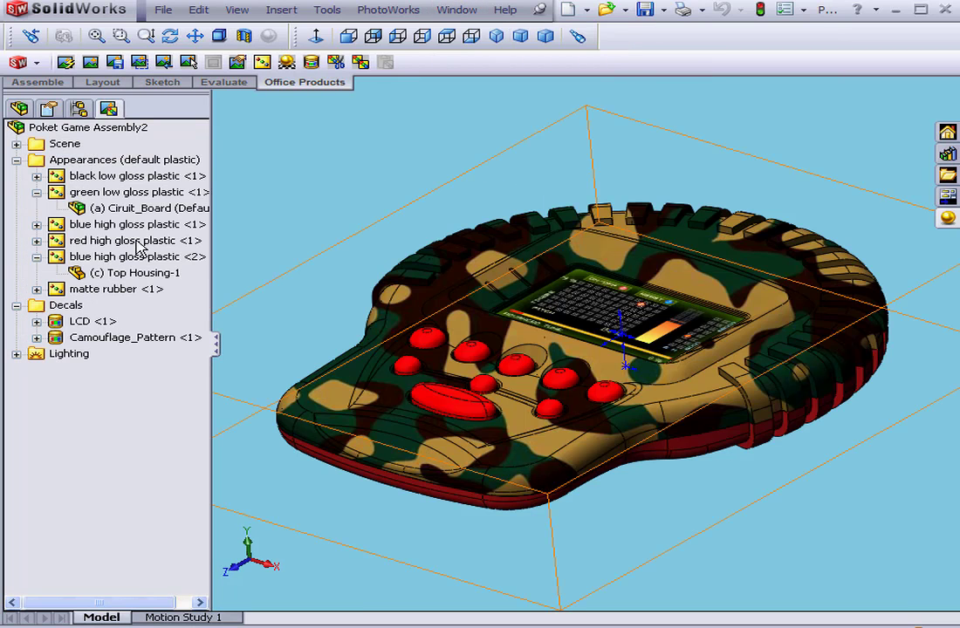
pyautogui.click(37, 338)
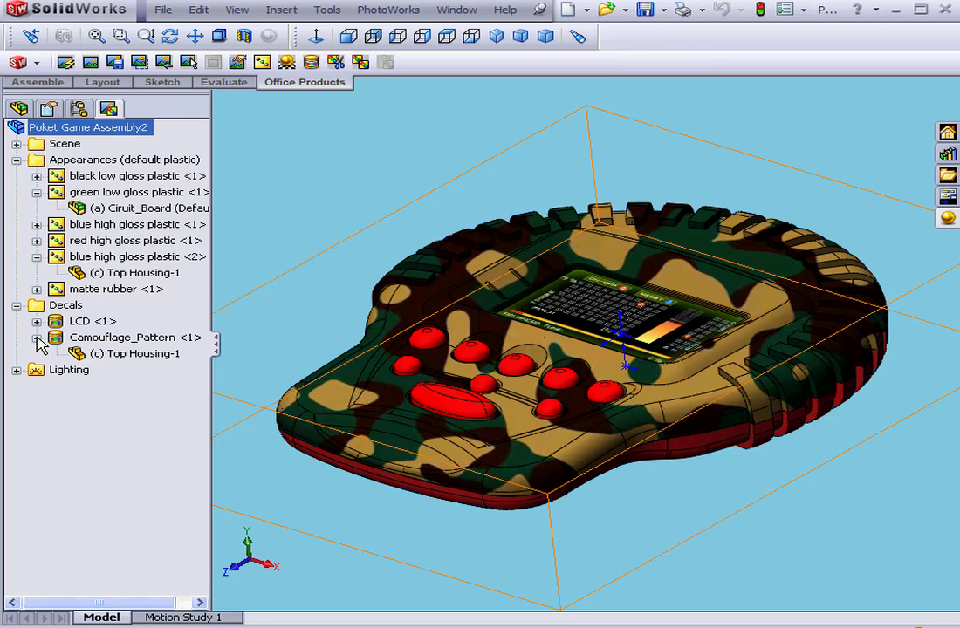
# - Try applying the Camouflage_Pattern decal at part level and clearing its selected geometry, switch back to assembly level, and cancel the edit
pyautogui.doubleClick(118, 339)
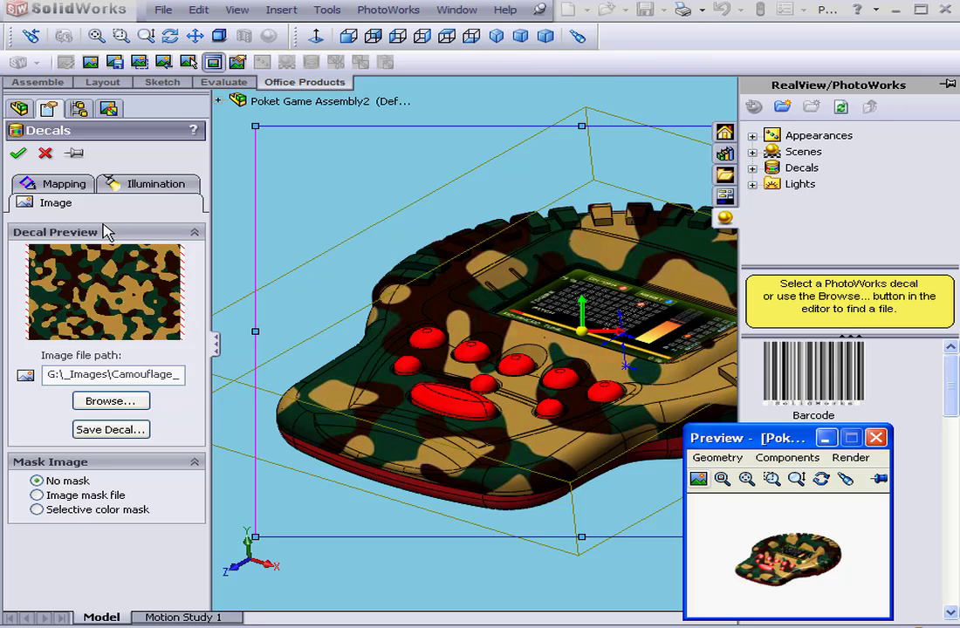
pyautogui.click(74, 181)
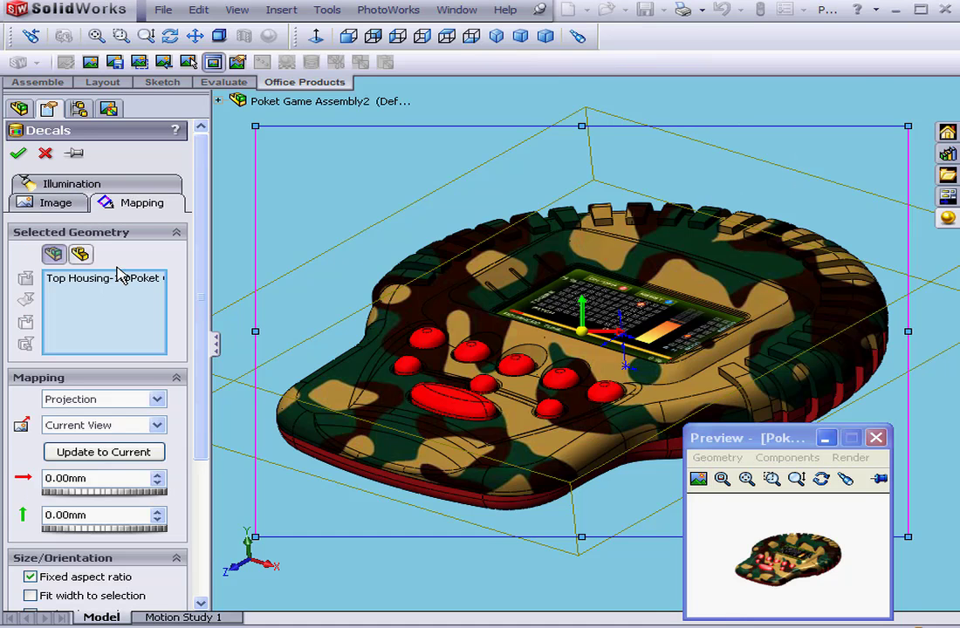
pyautogui.click(53, 254)
pyautogui.click(81, 254)
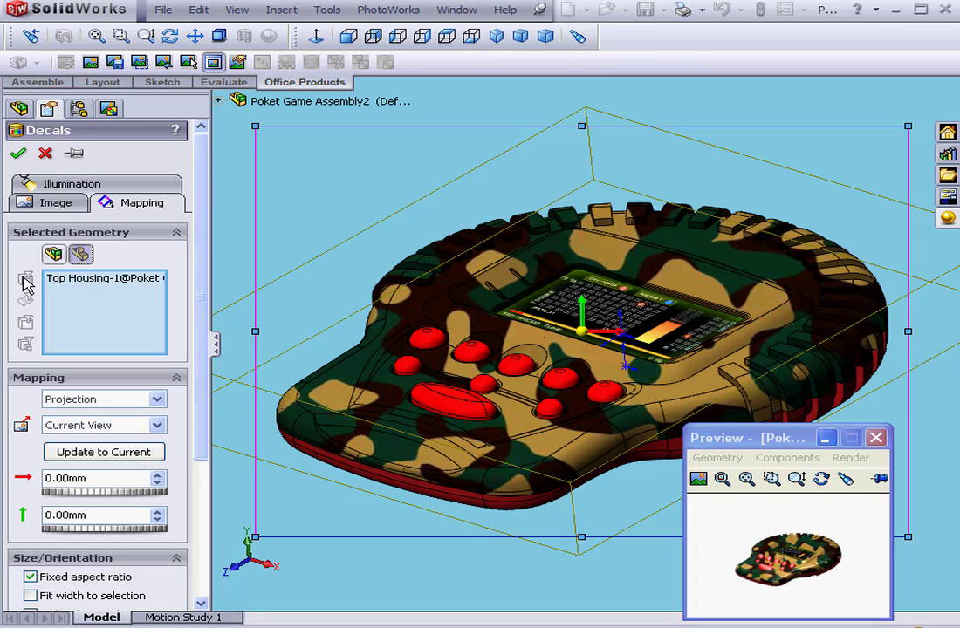
pyautogui.rightClick(71, 281)
pyautogui.click(116, 289)
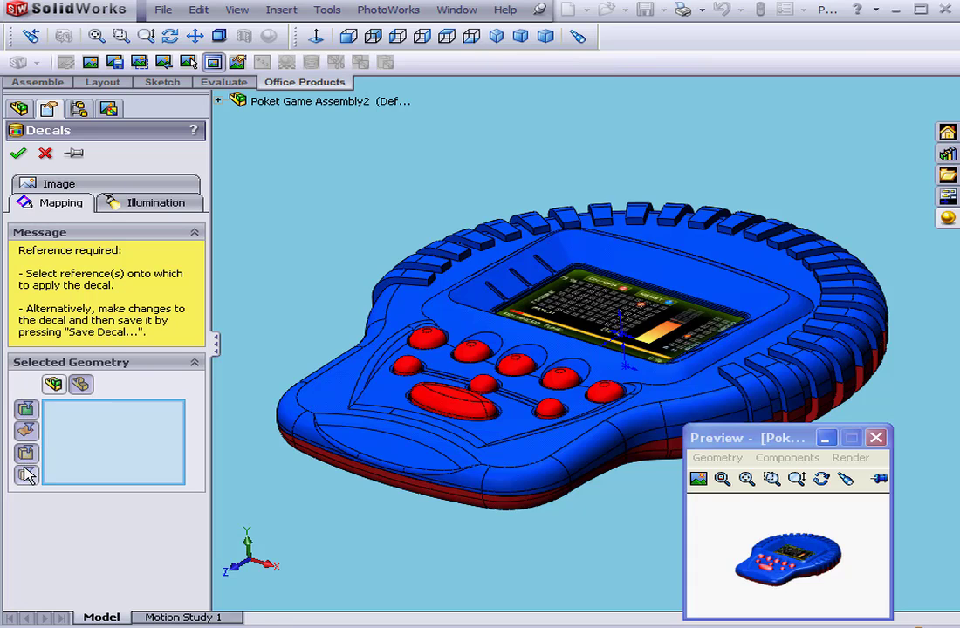
pyautogui.click(56, 389)
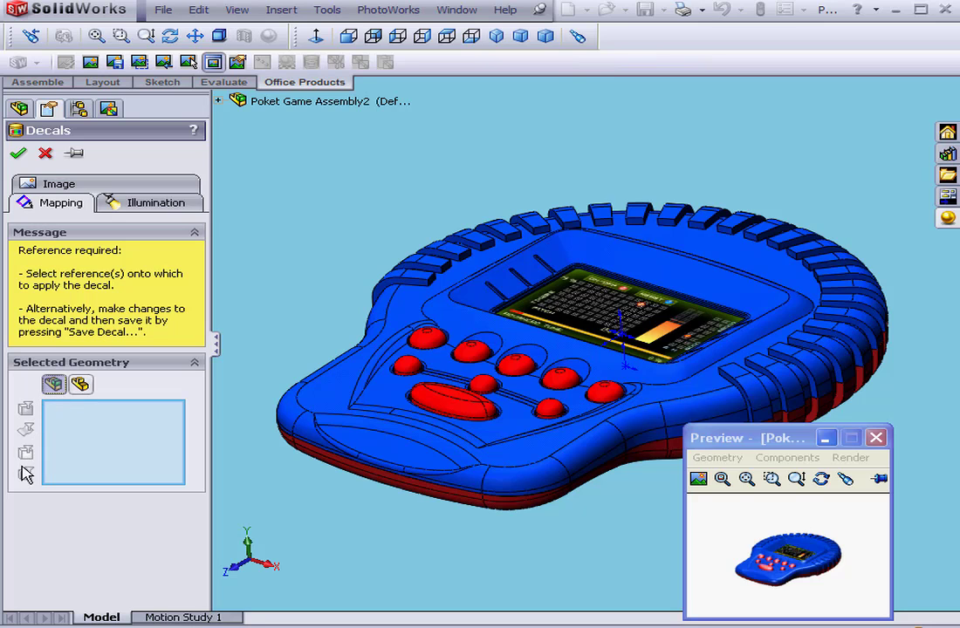
pyautogui.click(46, 153)
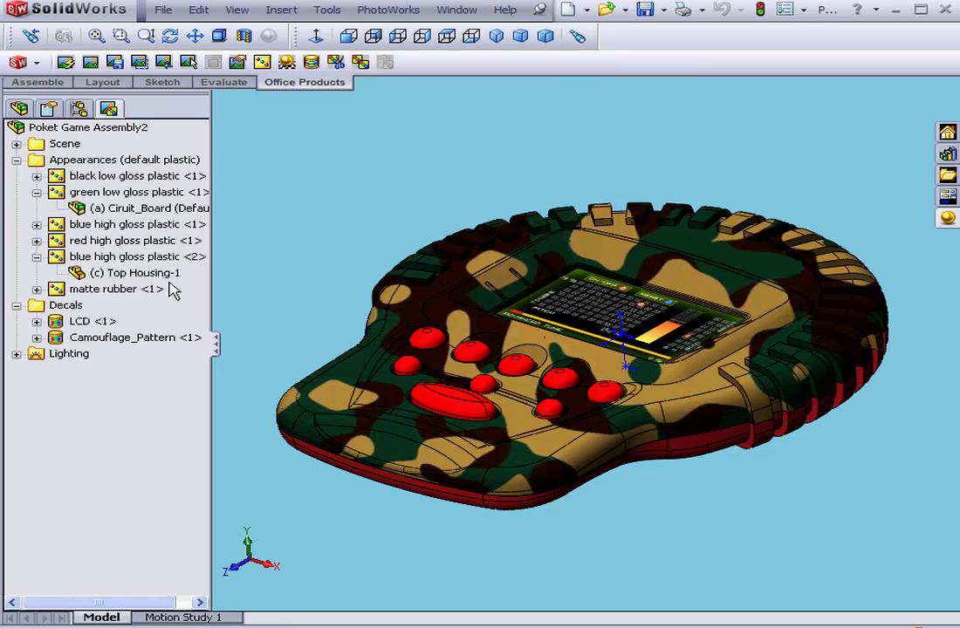